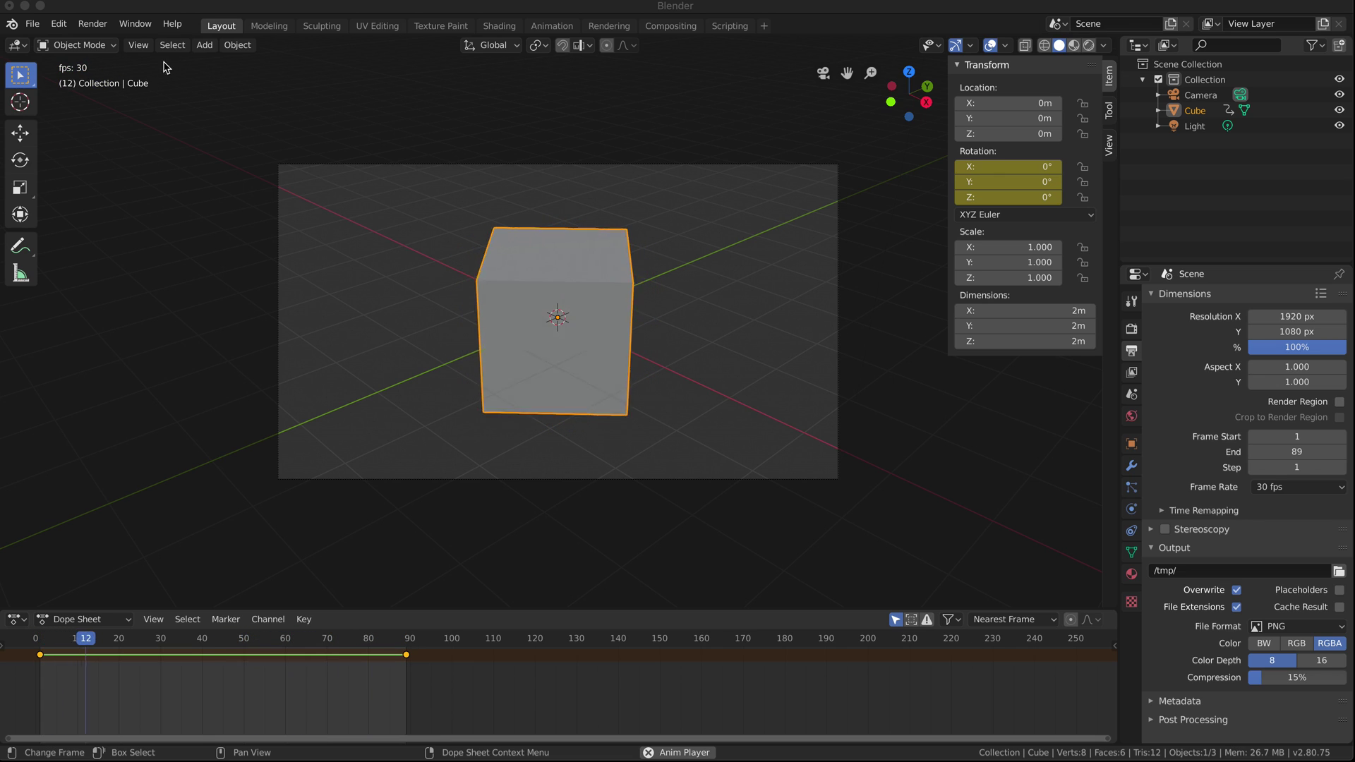
Load a fresh General scene discarding changes, switch to camera view, and enlarge the timeline.
left_click(33, 26)
mouse_move(43, 38)
left_click(205, 51)
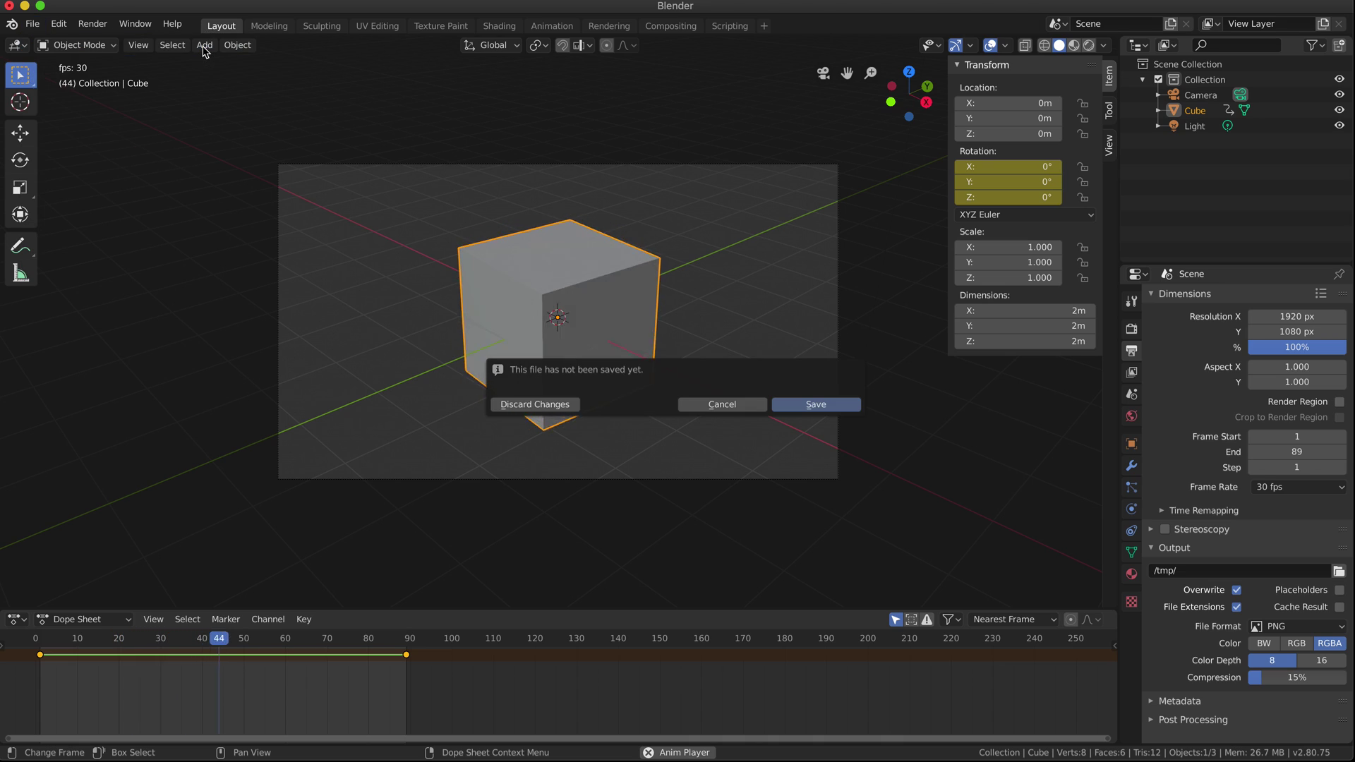
left_click(552, 404)
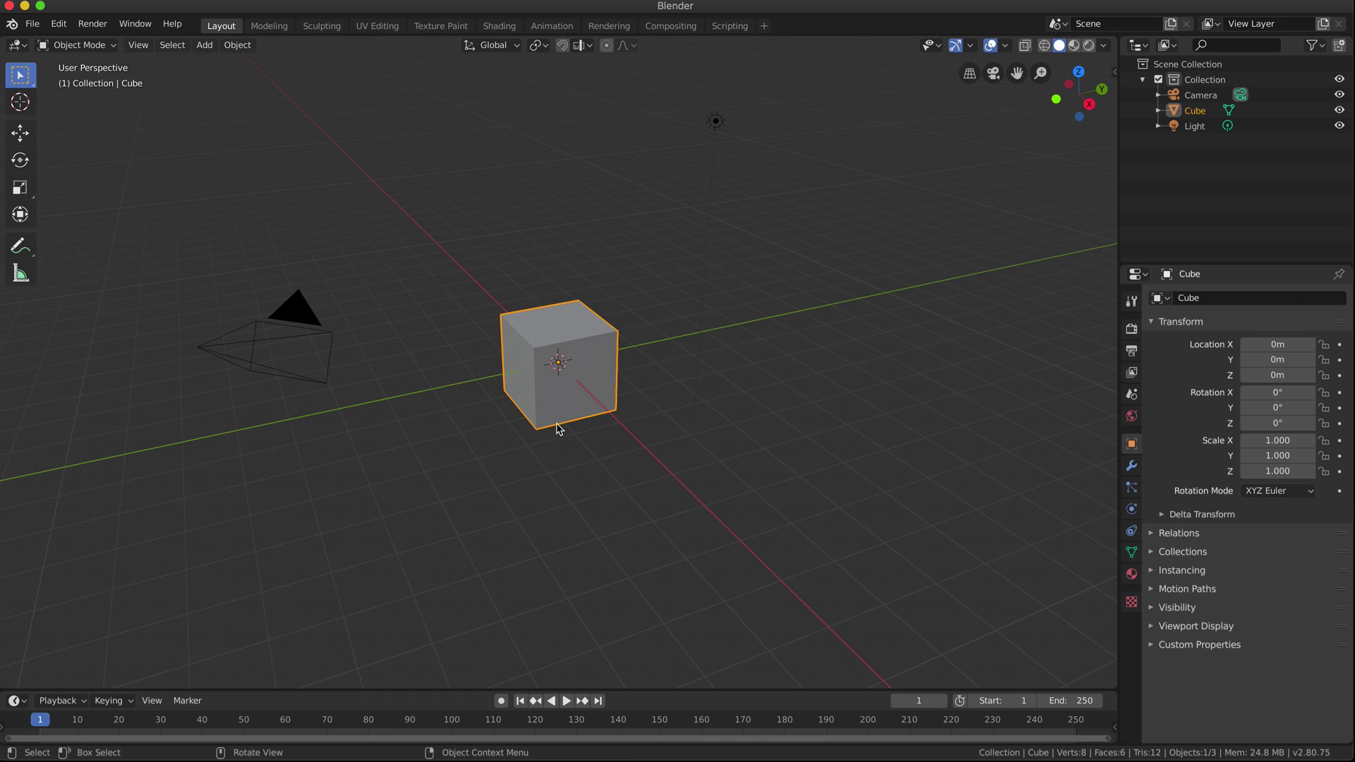
left_click(993, 73)
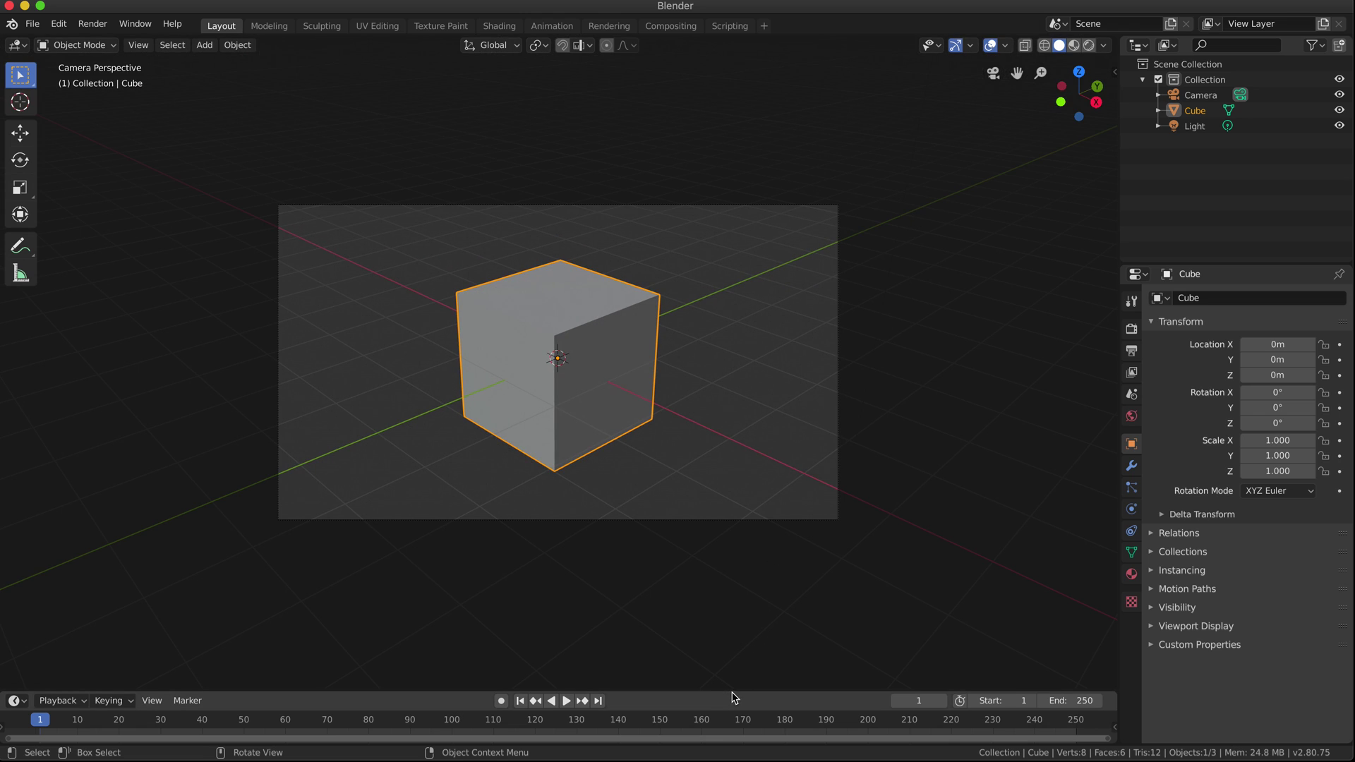
left_click_drag(732, 694, 747, 624)
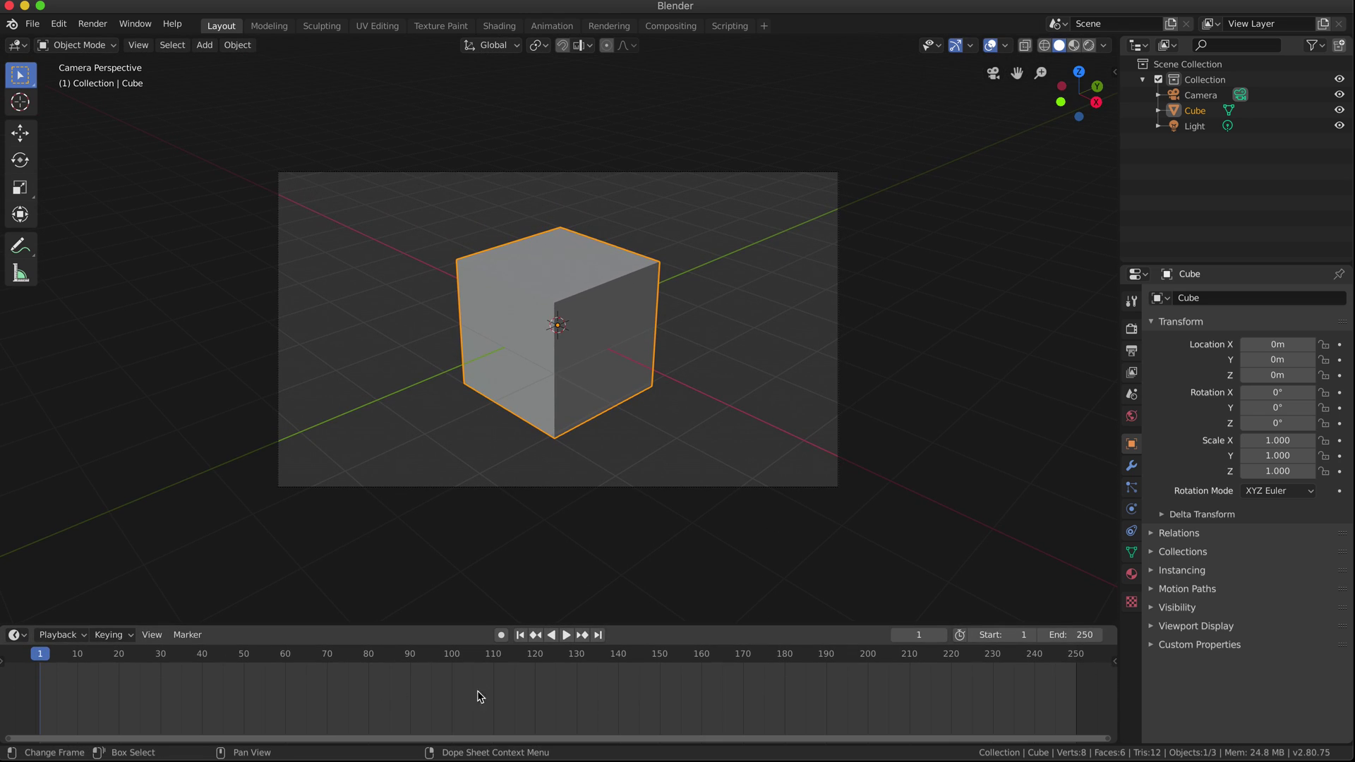
Choose the 30 fps frame rate preset in Output Properties and set the timeline End to 90.
left_click(1133, 352)
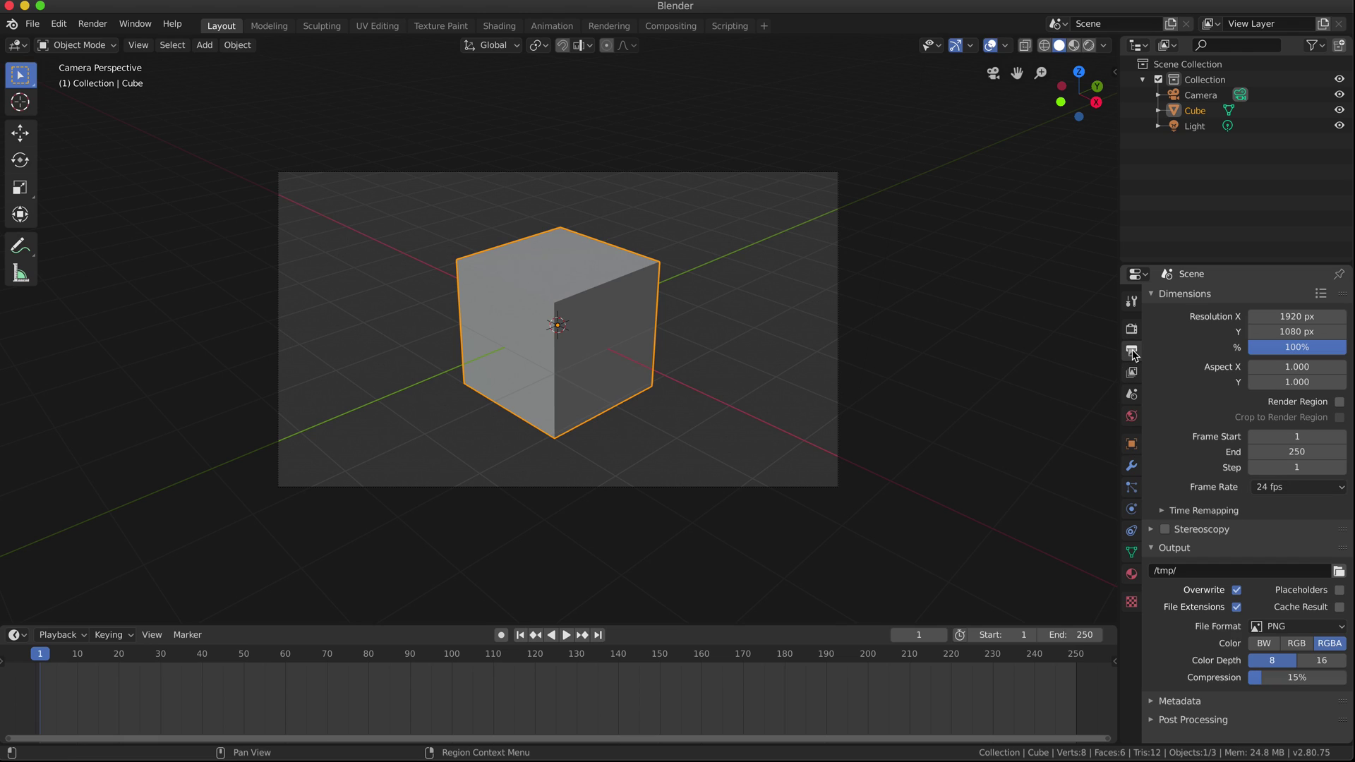
left_click(1269, 487)
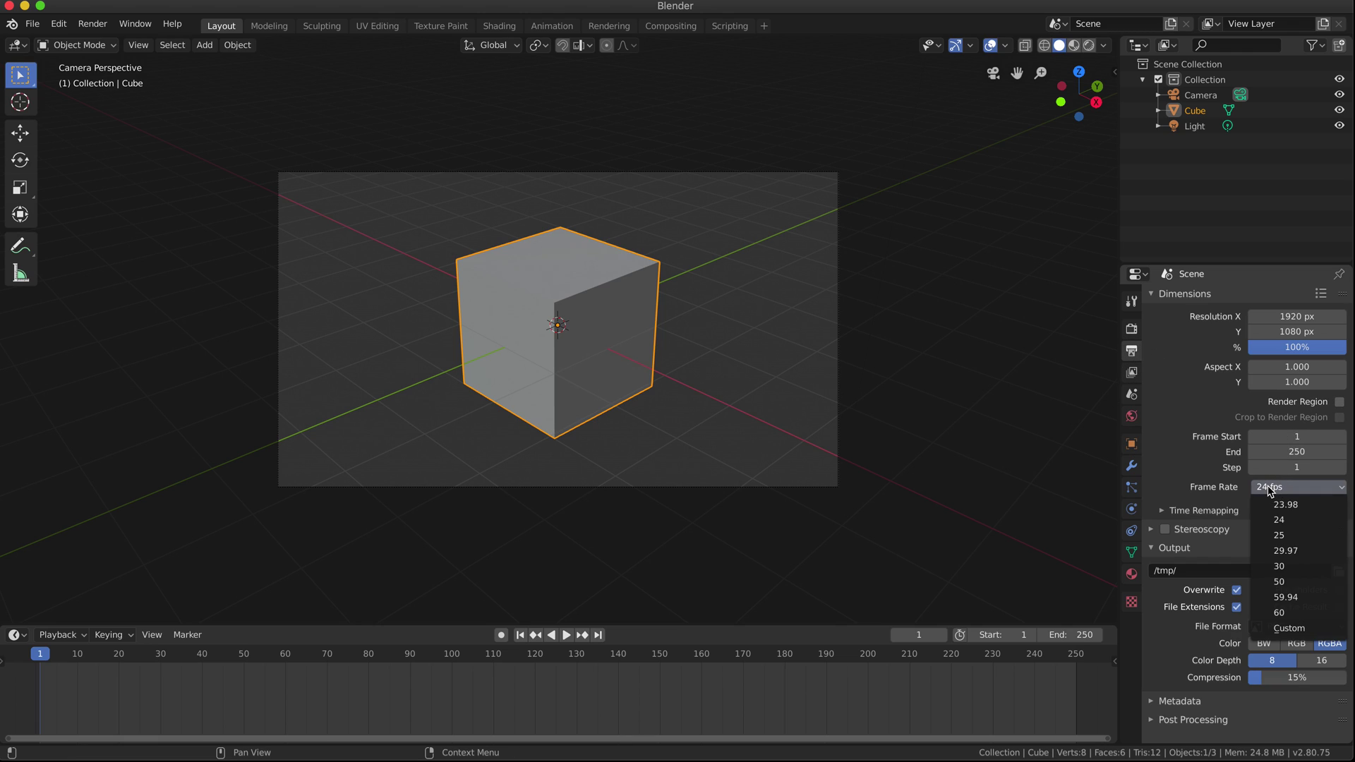
left_click(1289, 566)
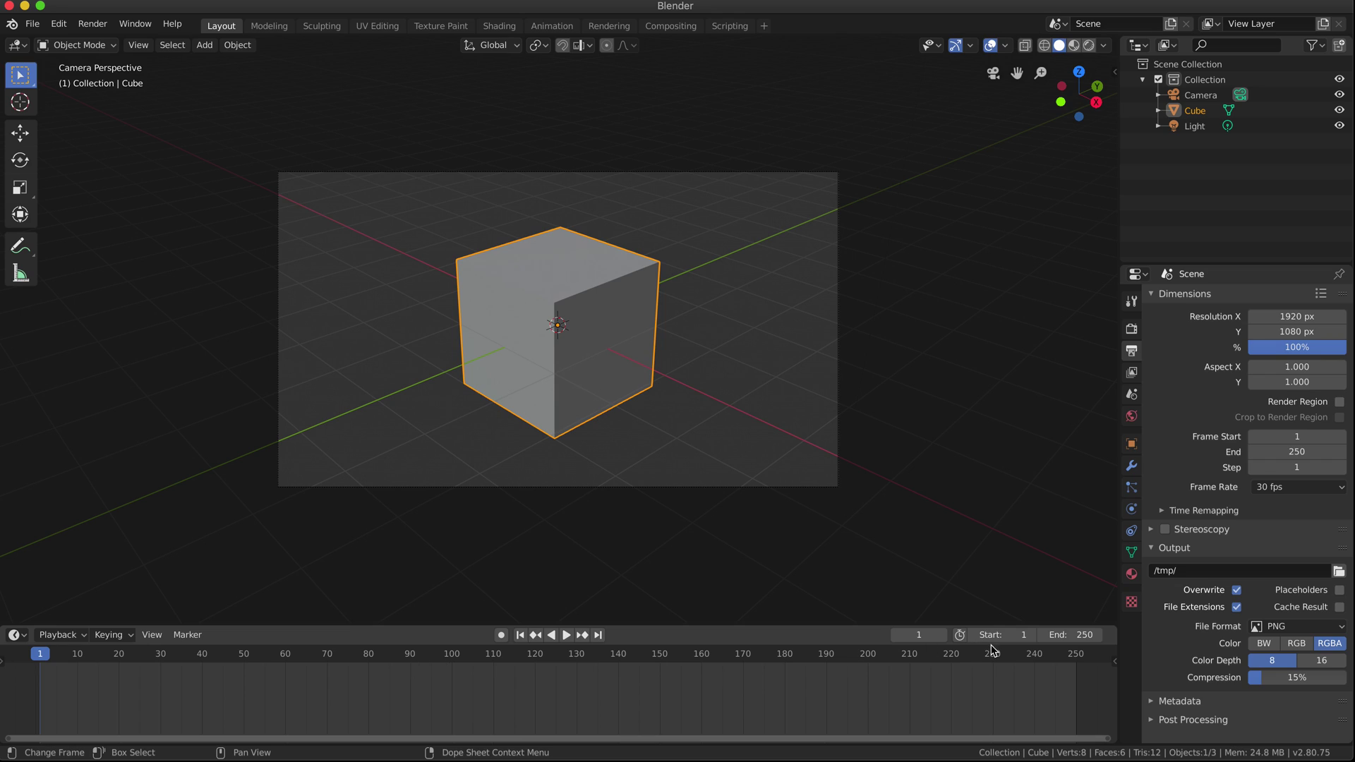
left_click(1078, 642)
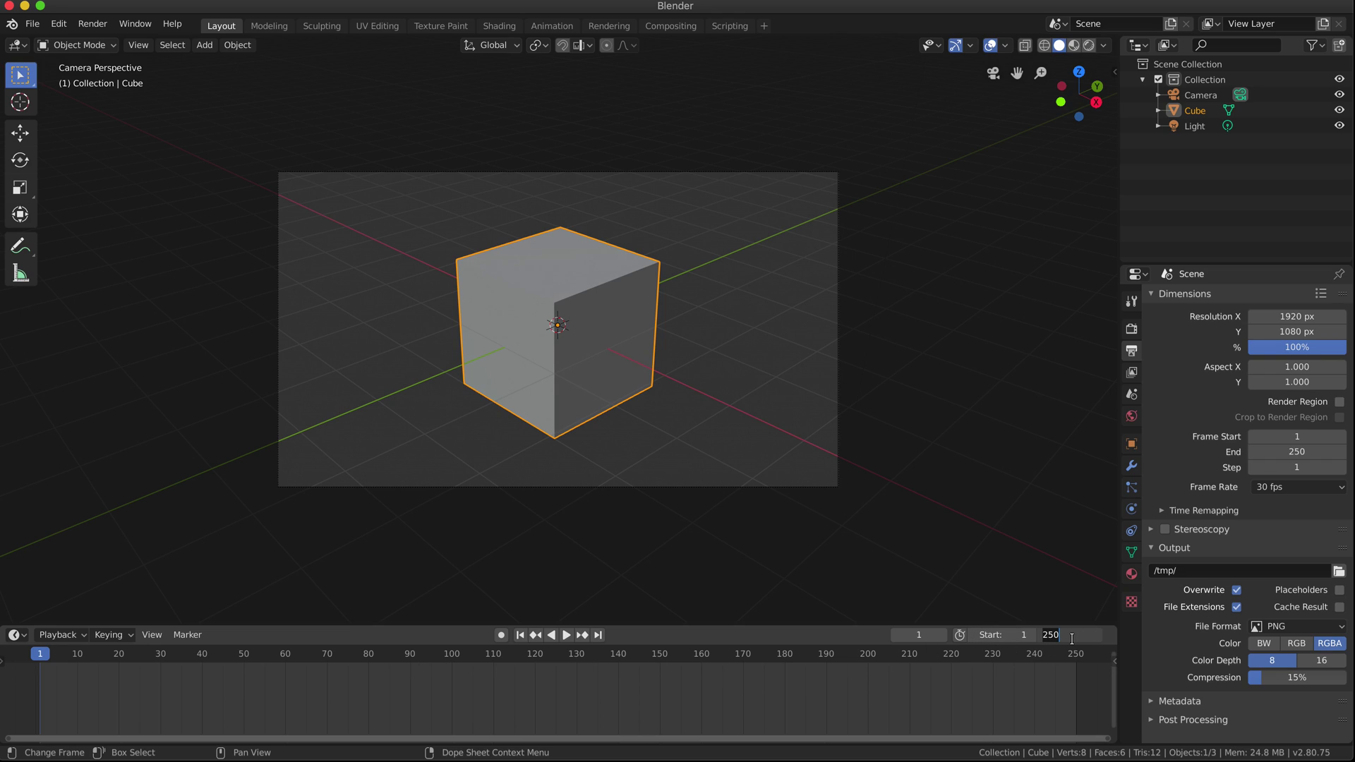
key("Return")
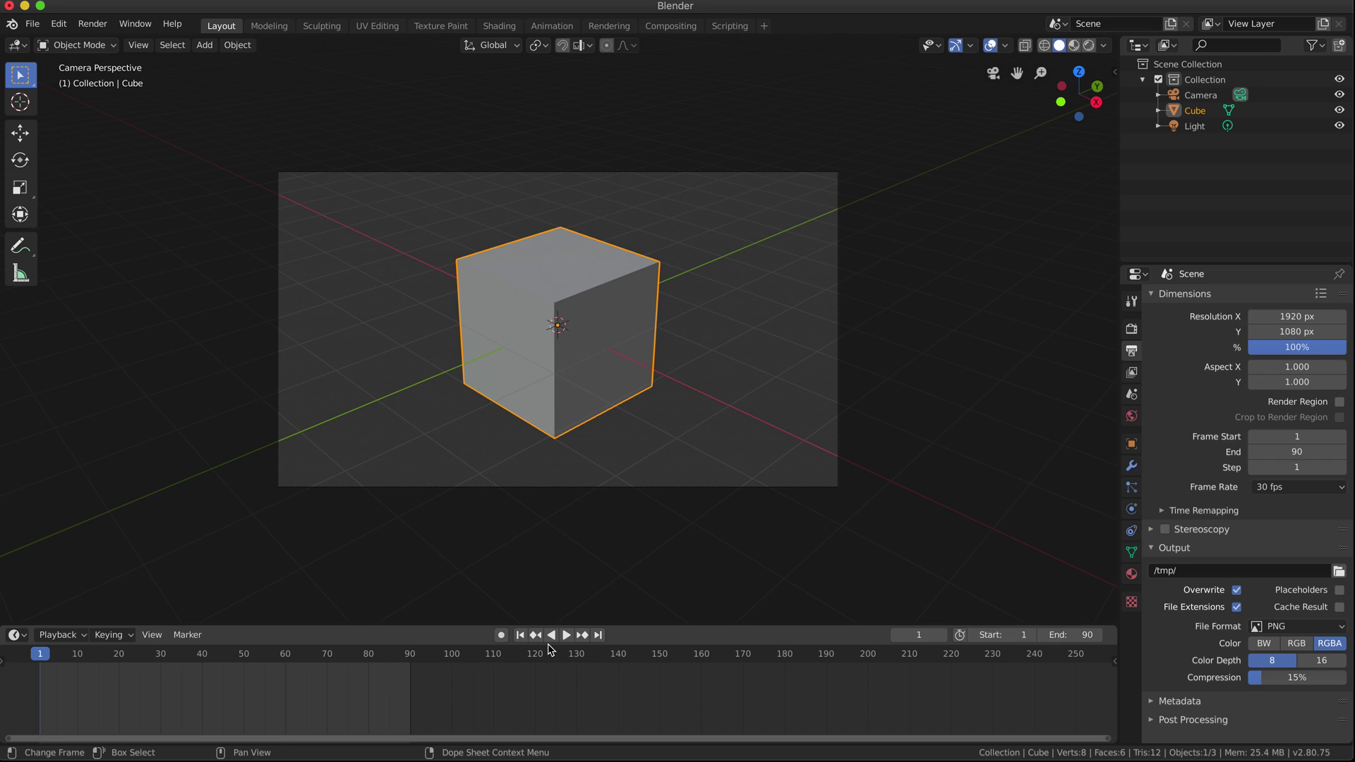
Enable Auto Keying and insert cube rotation keyframes at frame 1 and frame 90.
left_click(501, 636)
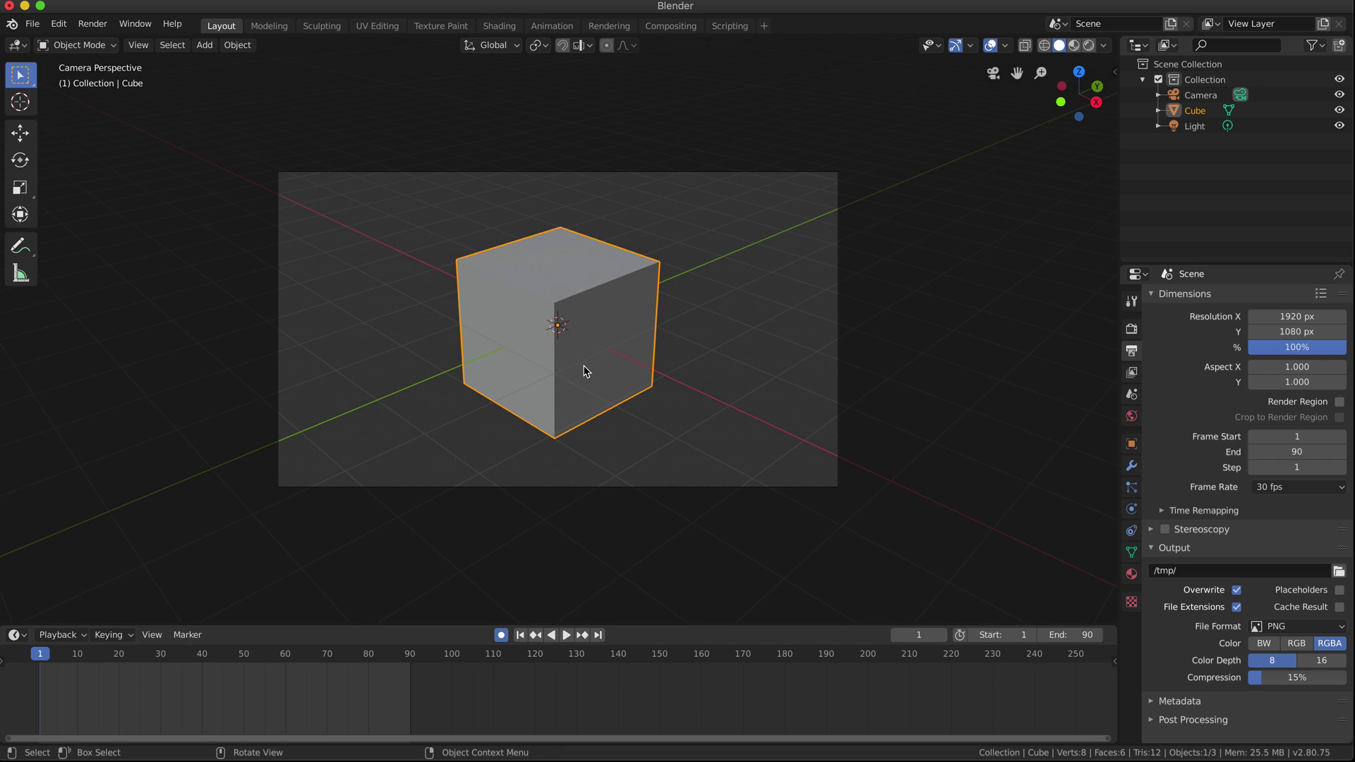
key("i")
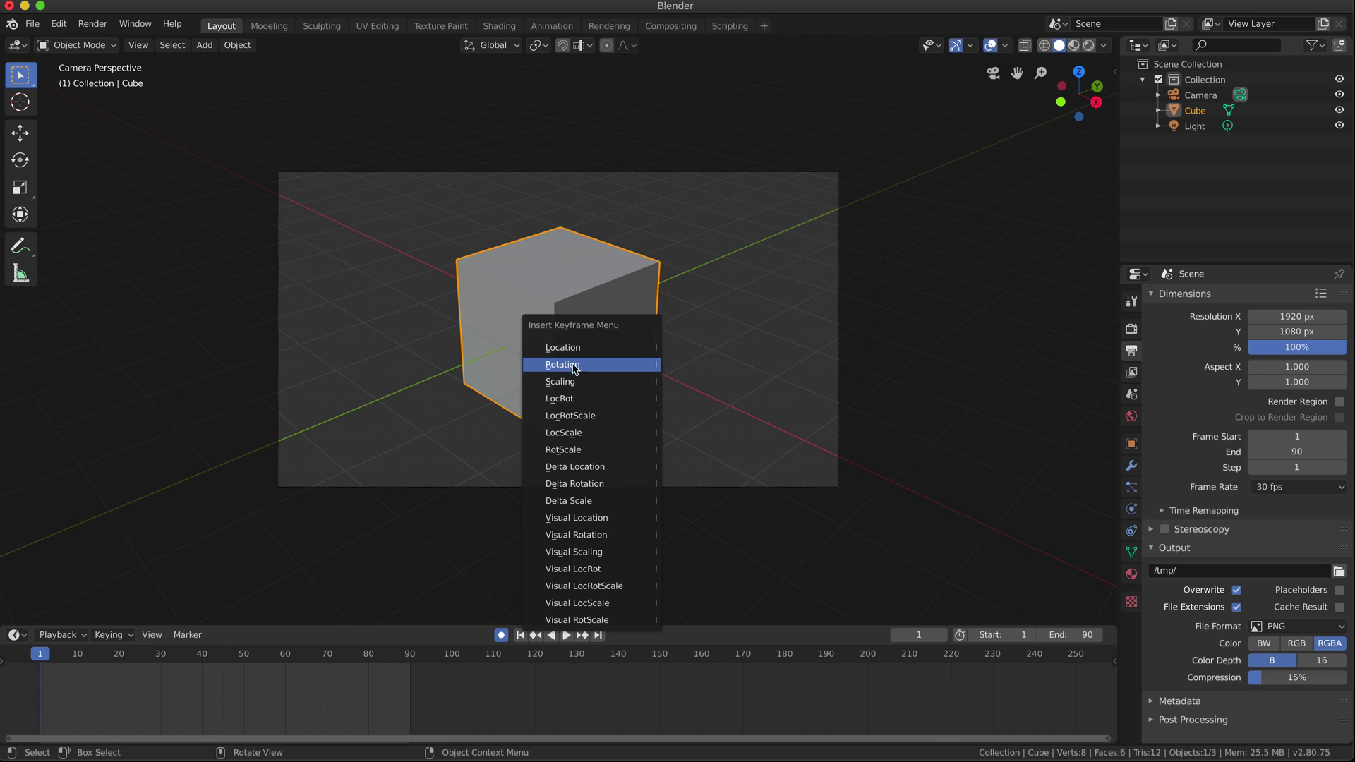
left_click(563, 365)
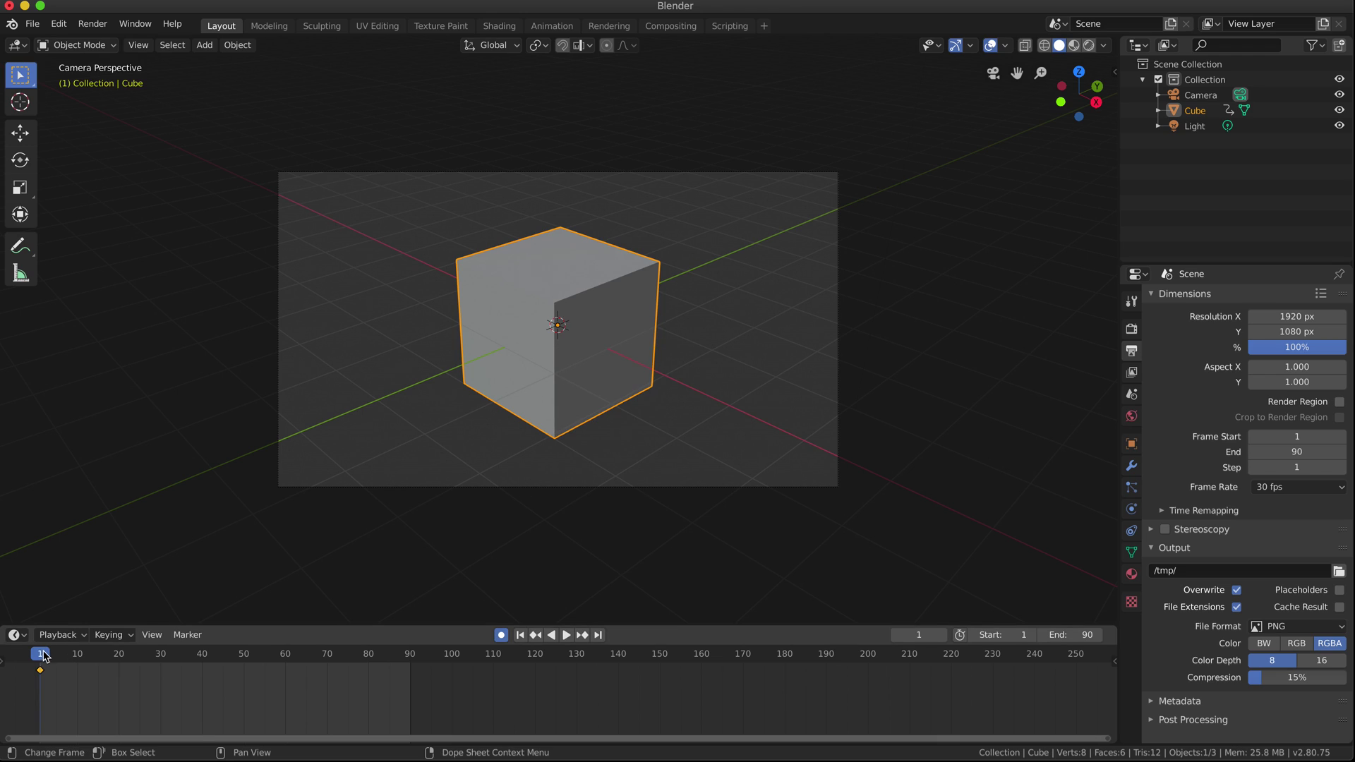
left_click_drag(41, 658, 410, 658)
key("i")
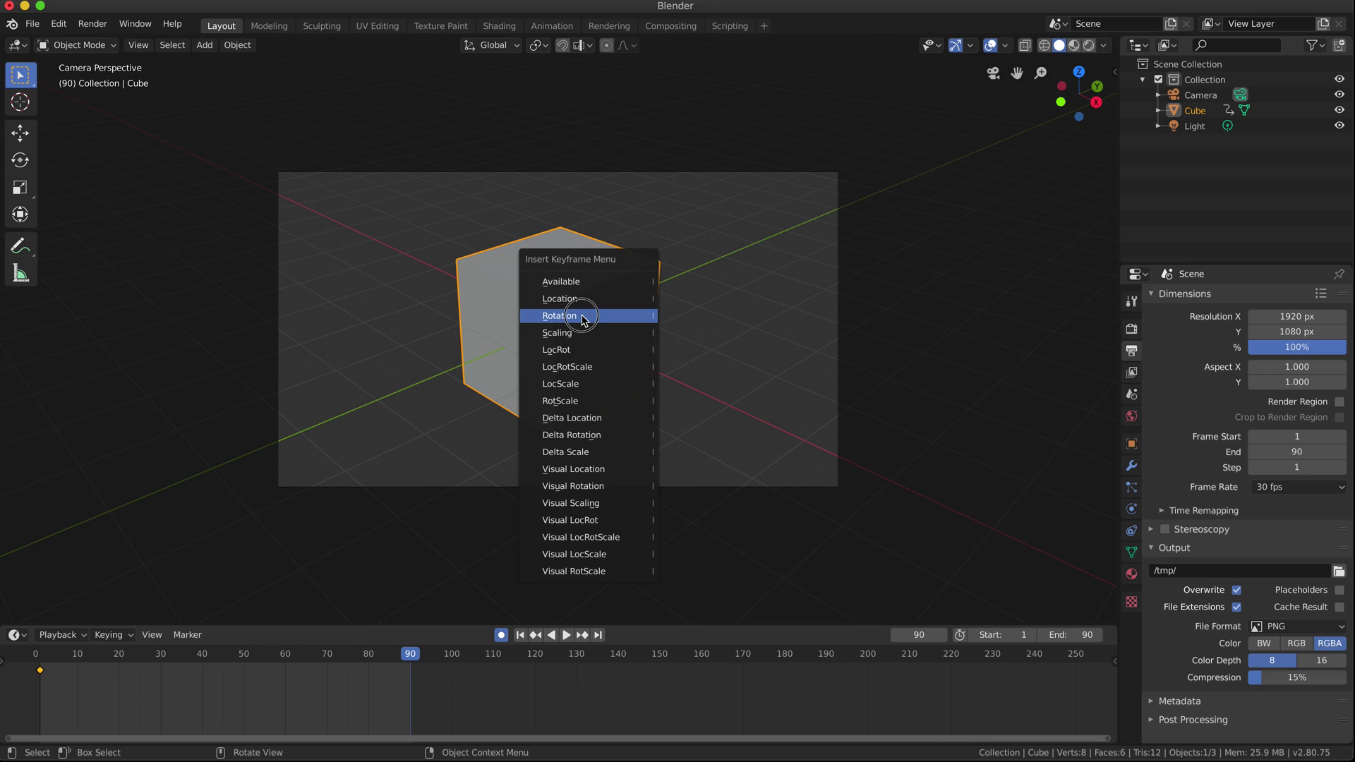
left_click(583, 318)
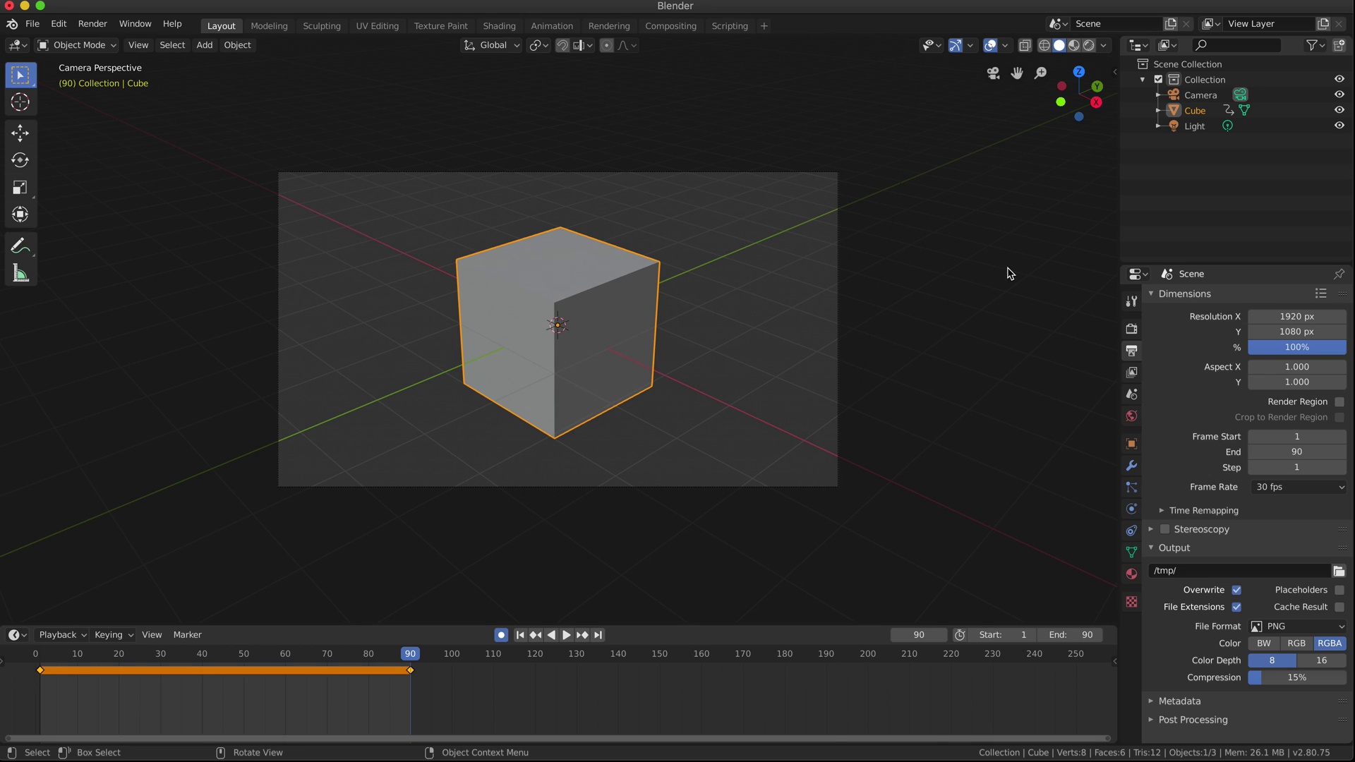
Set the cube's Rotation Z to 360° at frame 90 in the sidebar.
key("n")
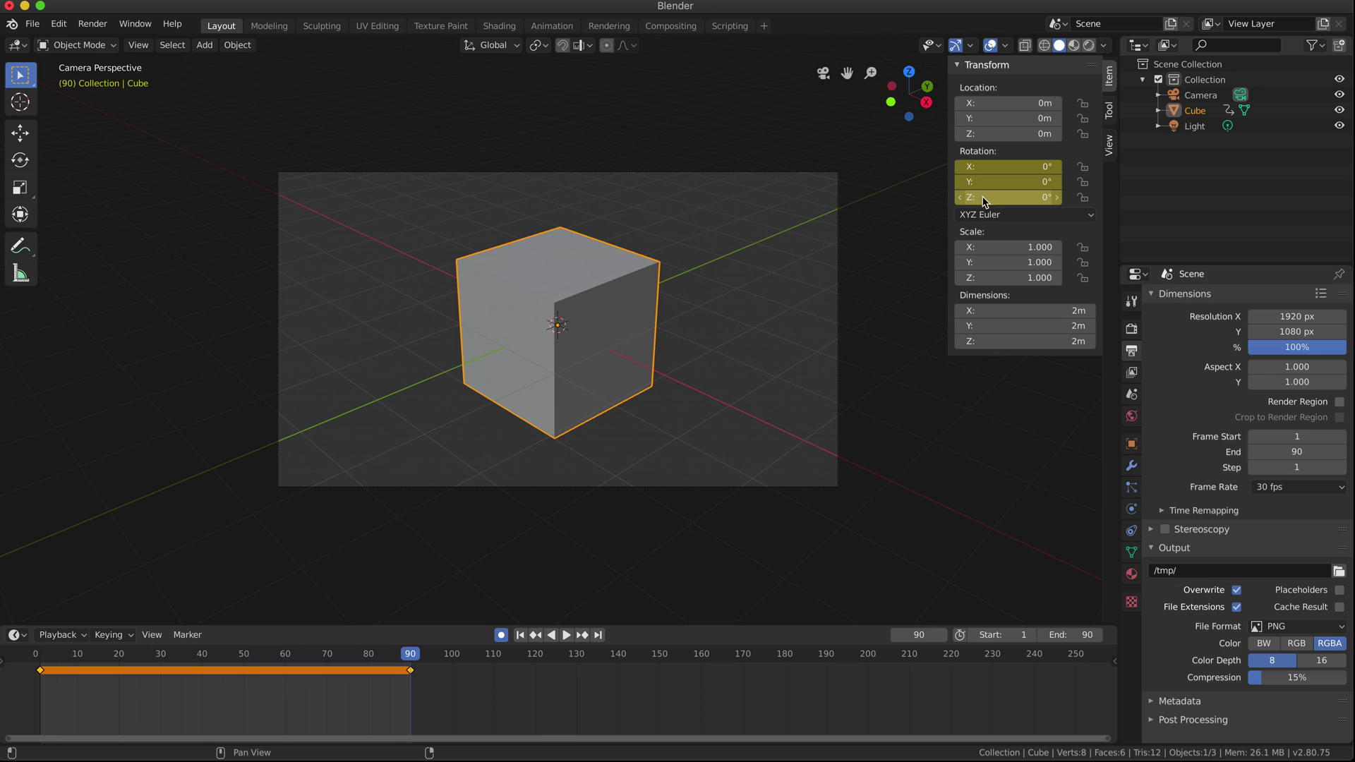
left_click(1018, 198)
key("Return")
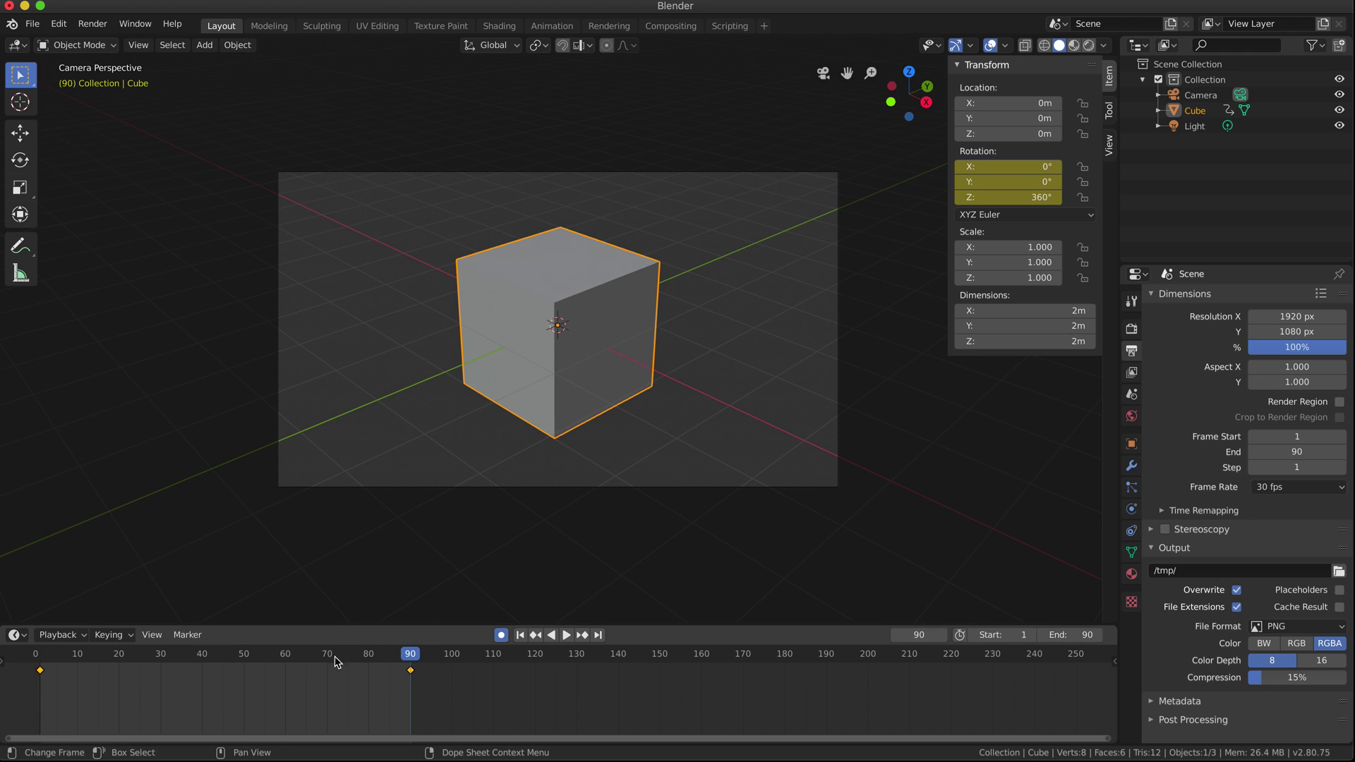
Scrub the timeline and play the animation to preview the spin.
mouse_move(413, 658)
left_mouse_down()
mouse_move(32, 671)
mouse_move(412, 658)
left_mouse_up()
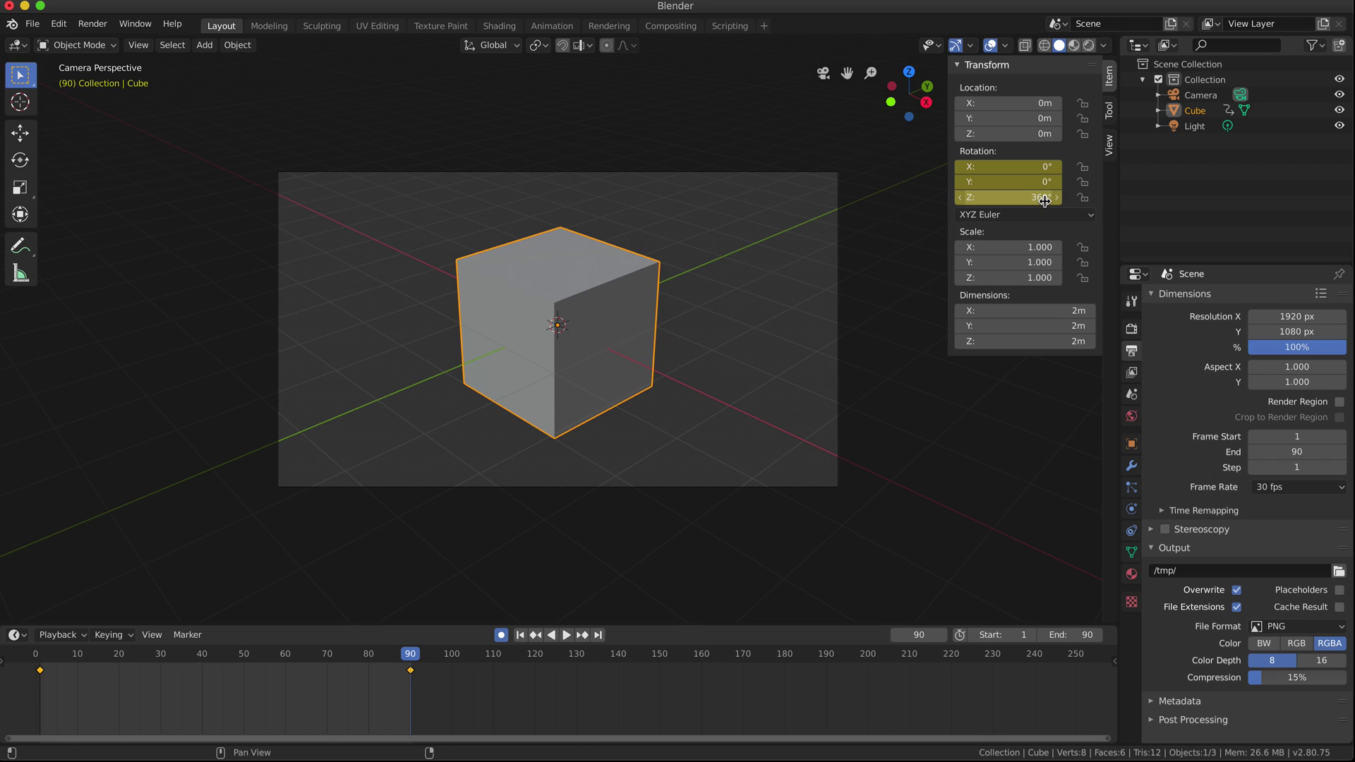
left_click_drag(413, 664, 332, 676)
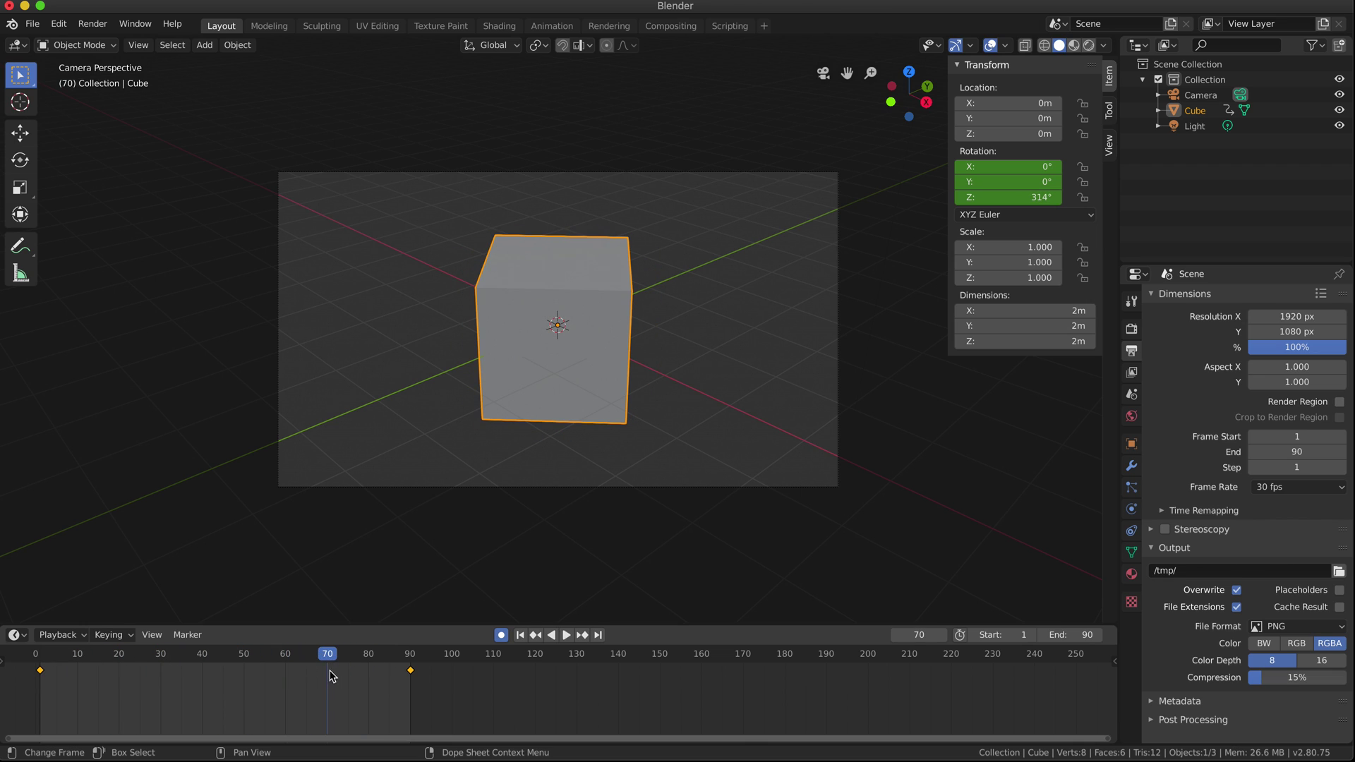
key("space")
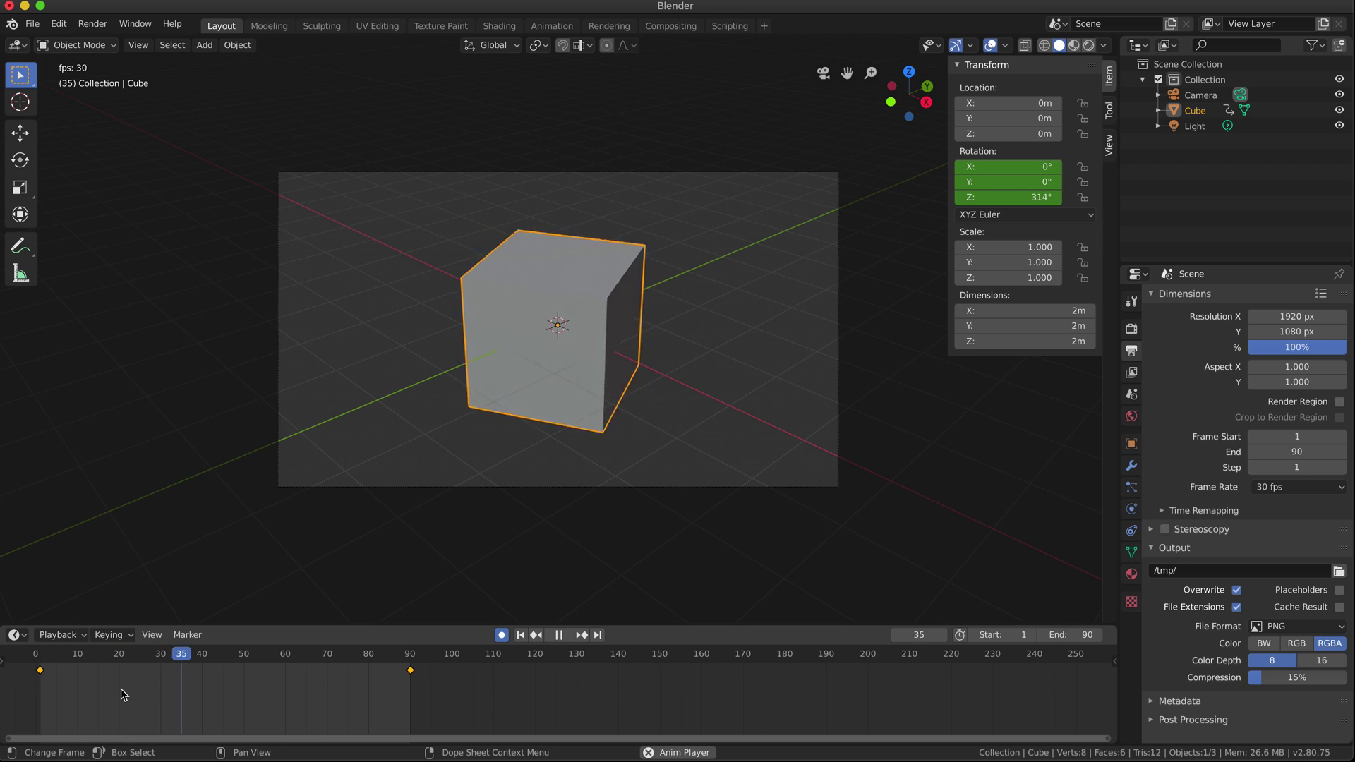
key("space")
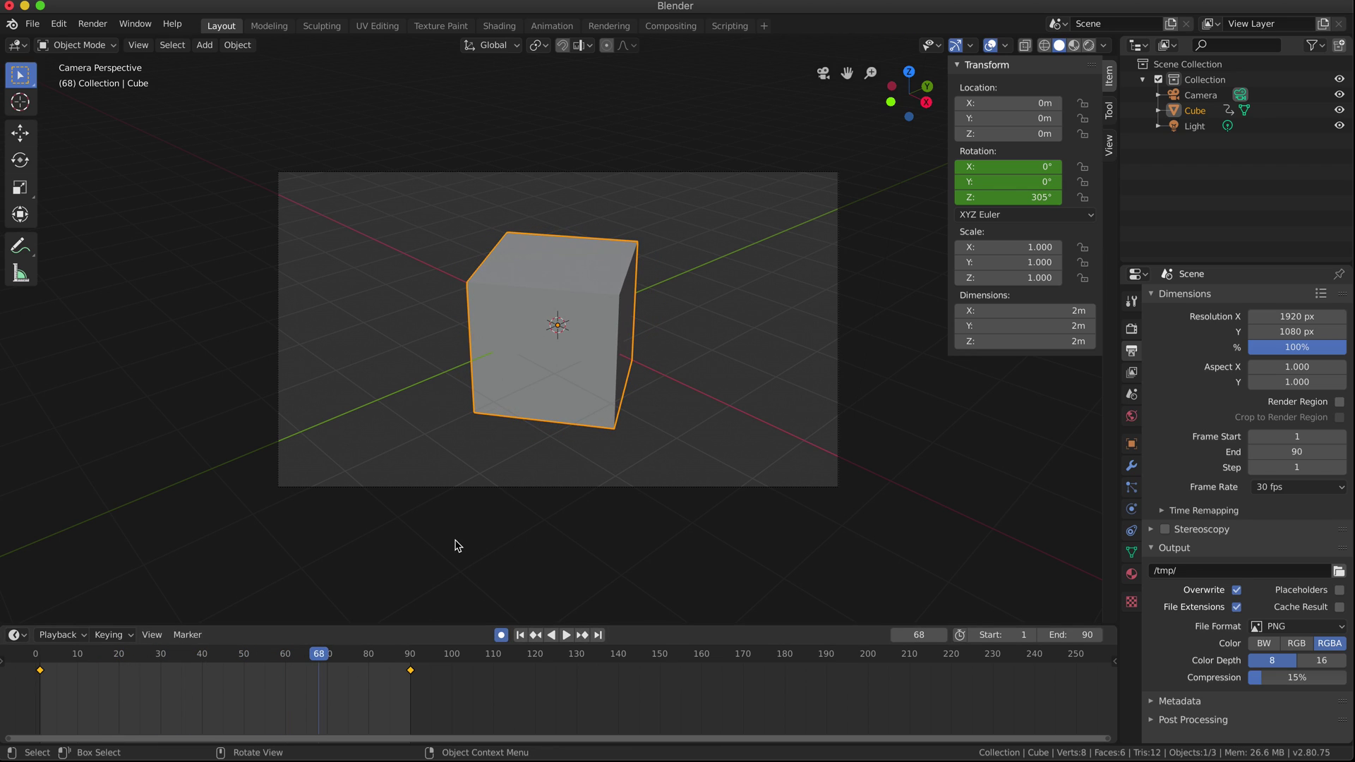
key("space")
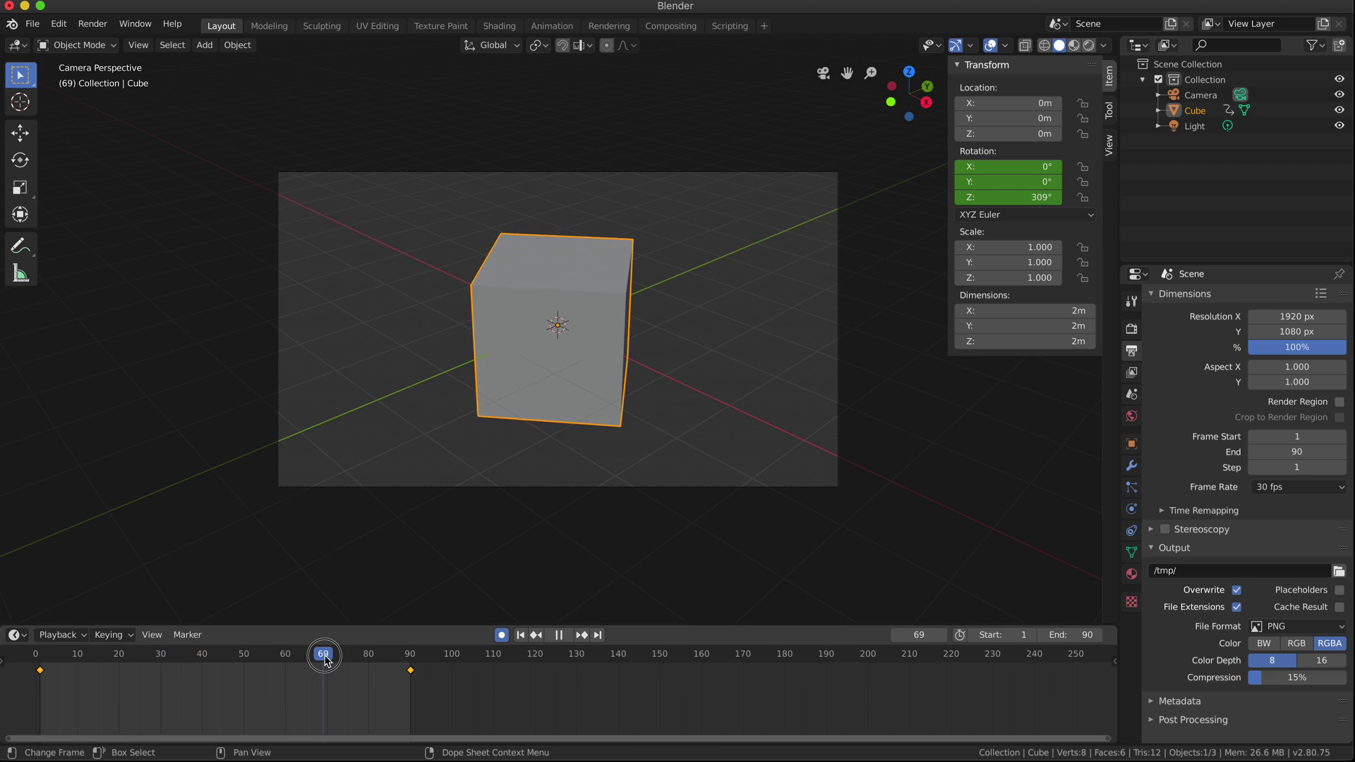
left_click(358, 661)
left_click_drag(358, 662, 191, 678)
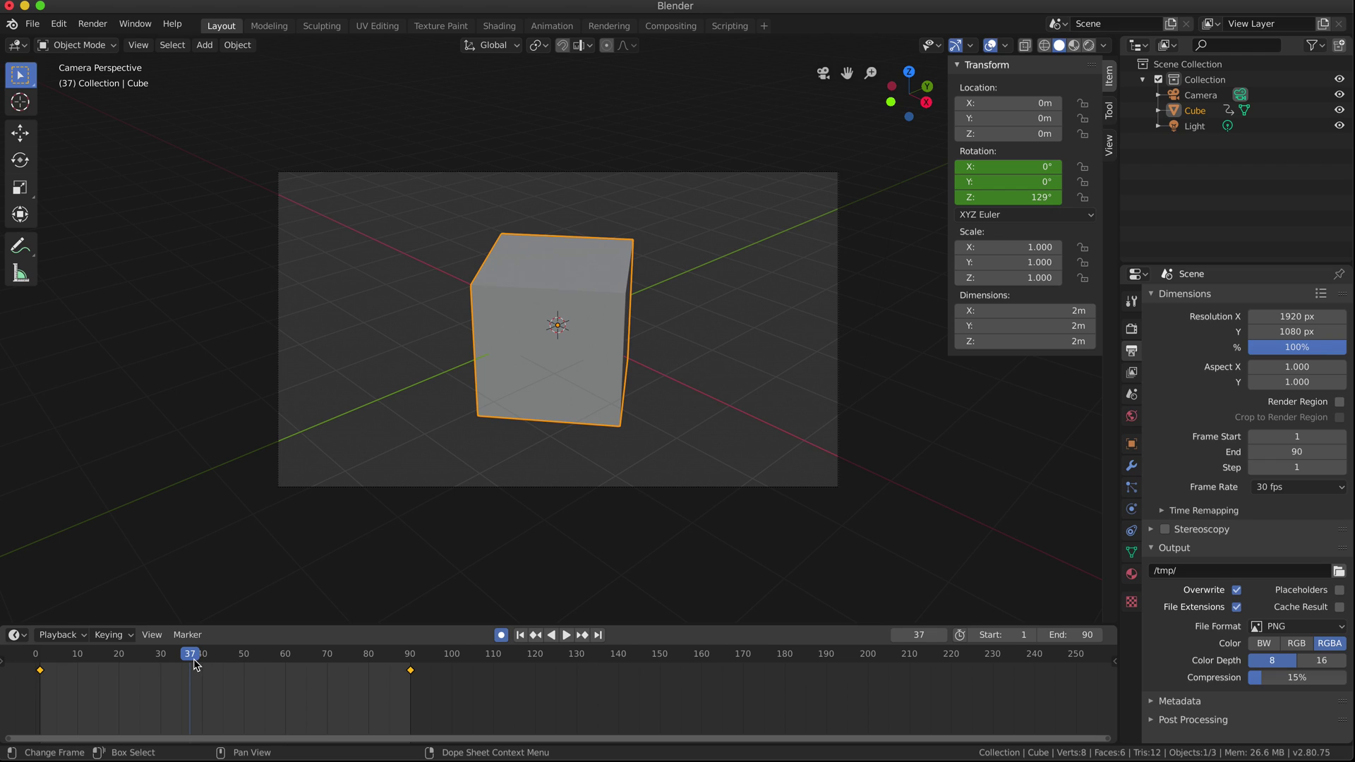
key("space")
left_click_drag(191, 660, 39, 666)
Stop playback, switch the timeline to the Dope Sheet, and set keyframe interpolation to Linear.
key("space")
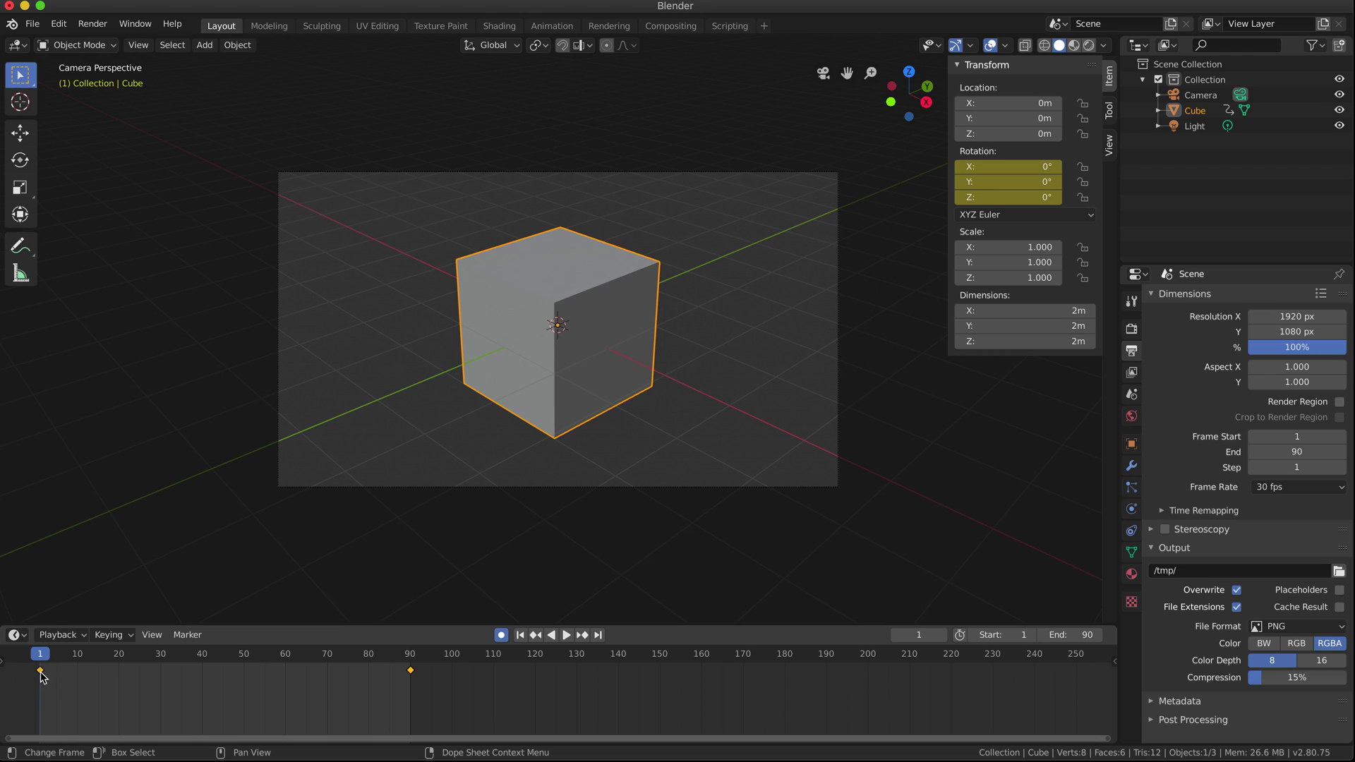
left_click(20, 637)
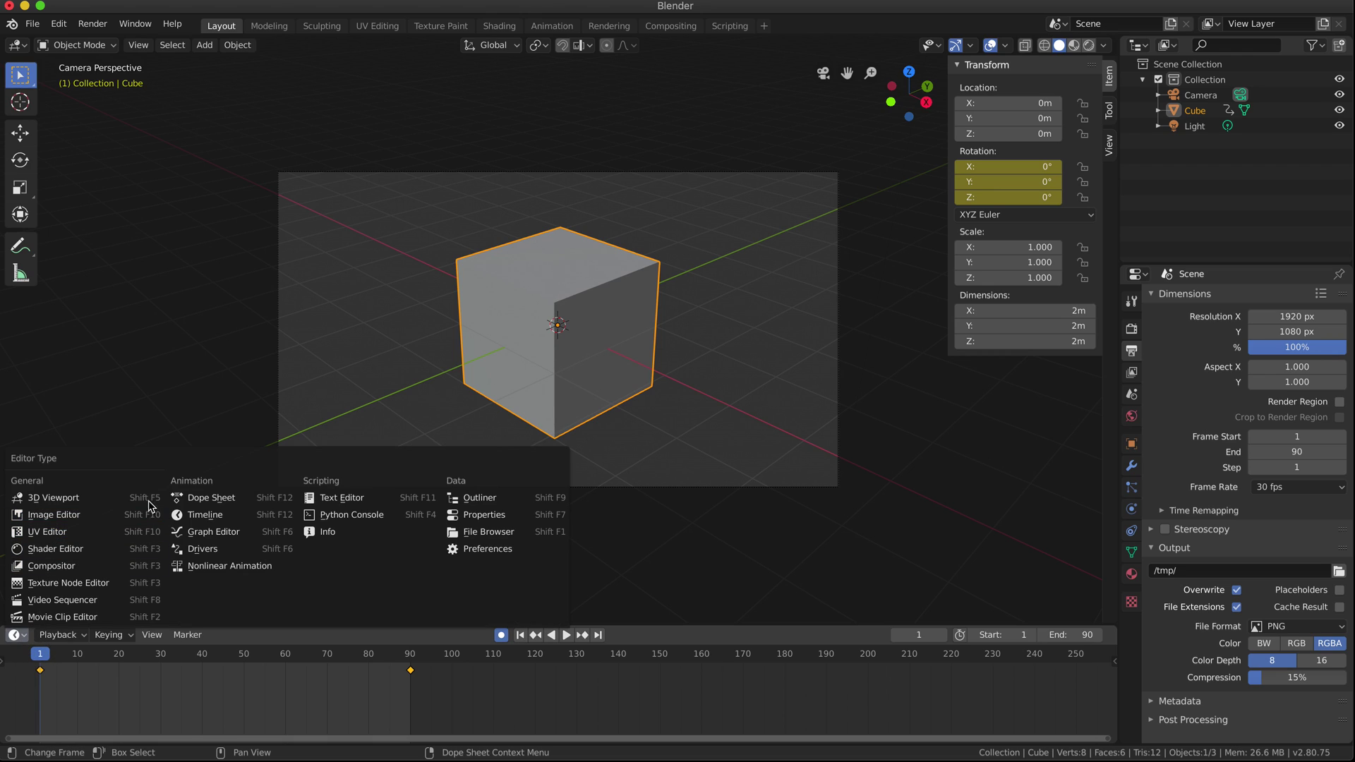
left_click(206, 499)
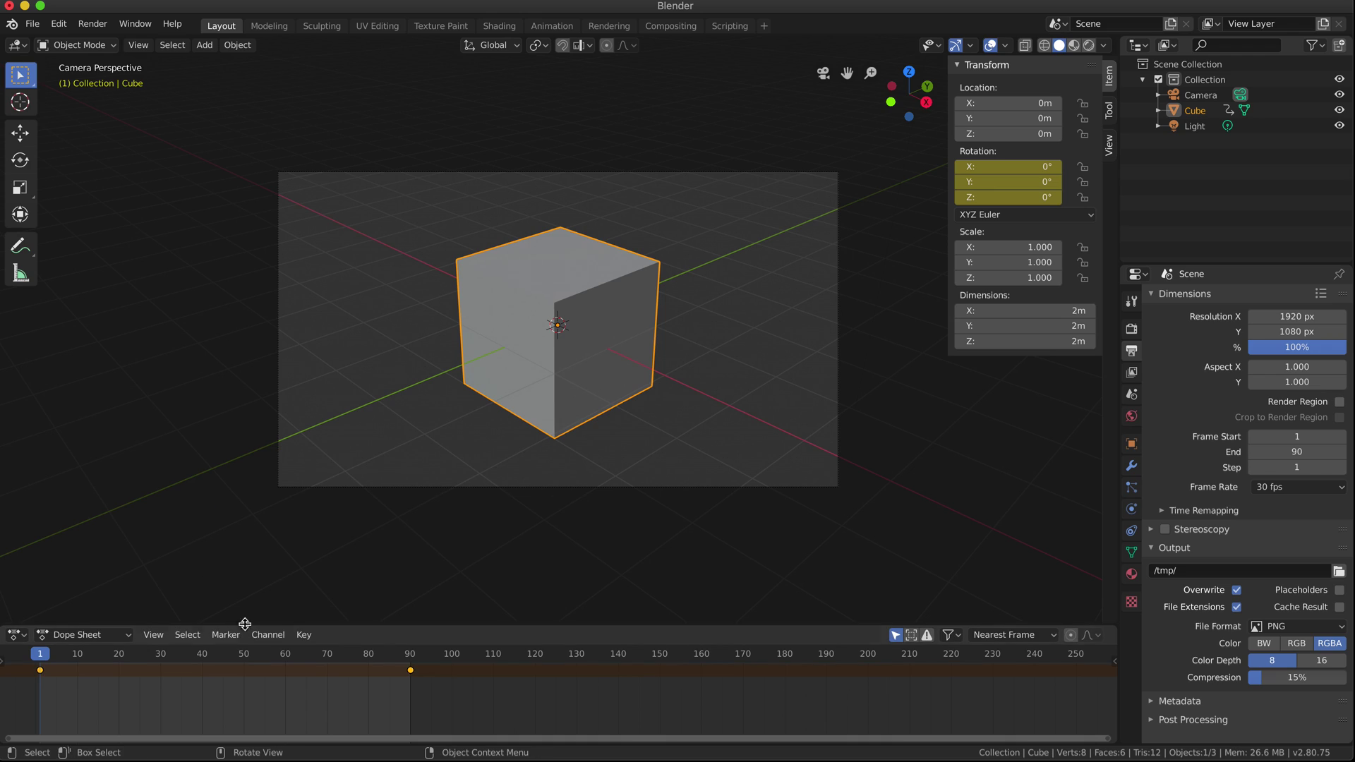
left_click(304, 636)
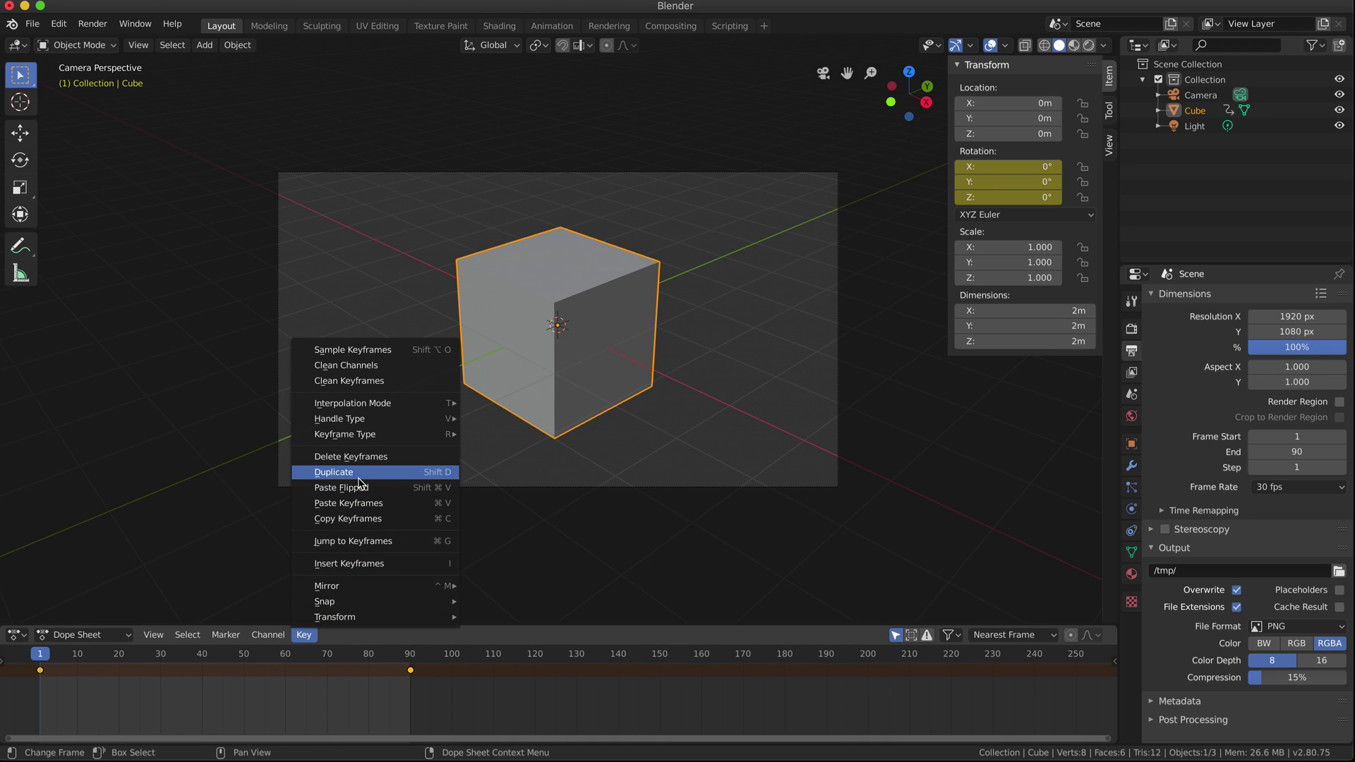
mouse_move(386, 409)
left_click(535, 444)
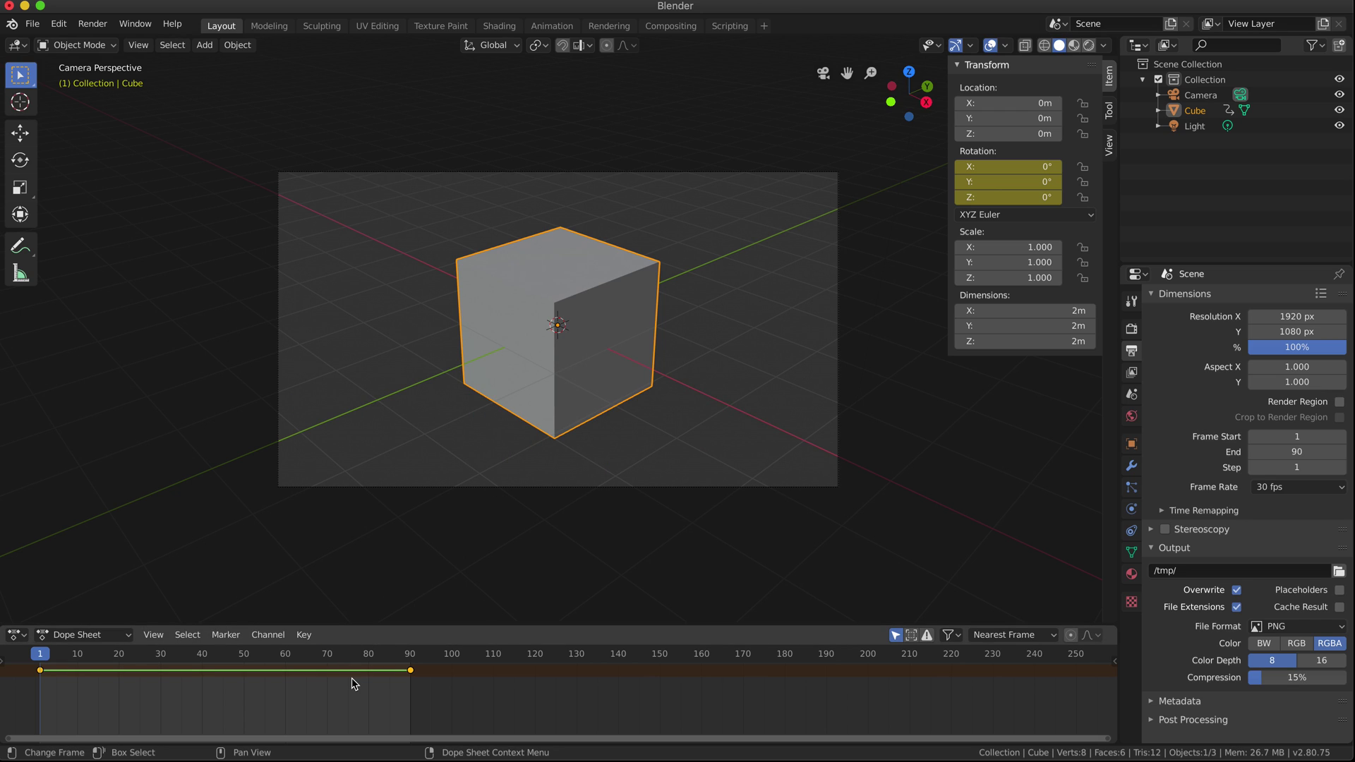
Play, stop, and scrub the animation to check the steady rotation.
key("space")
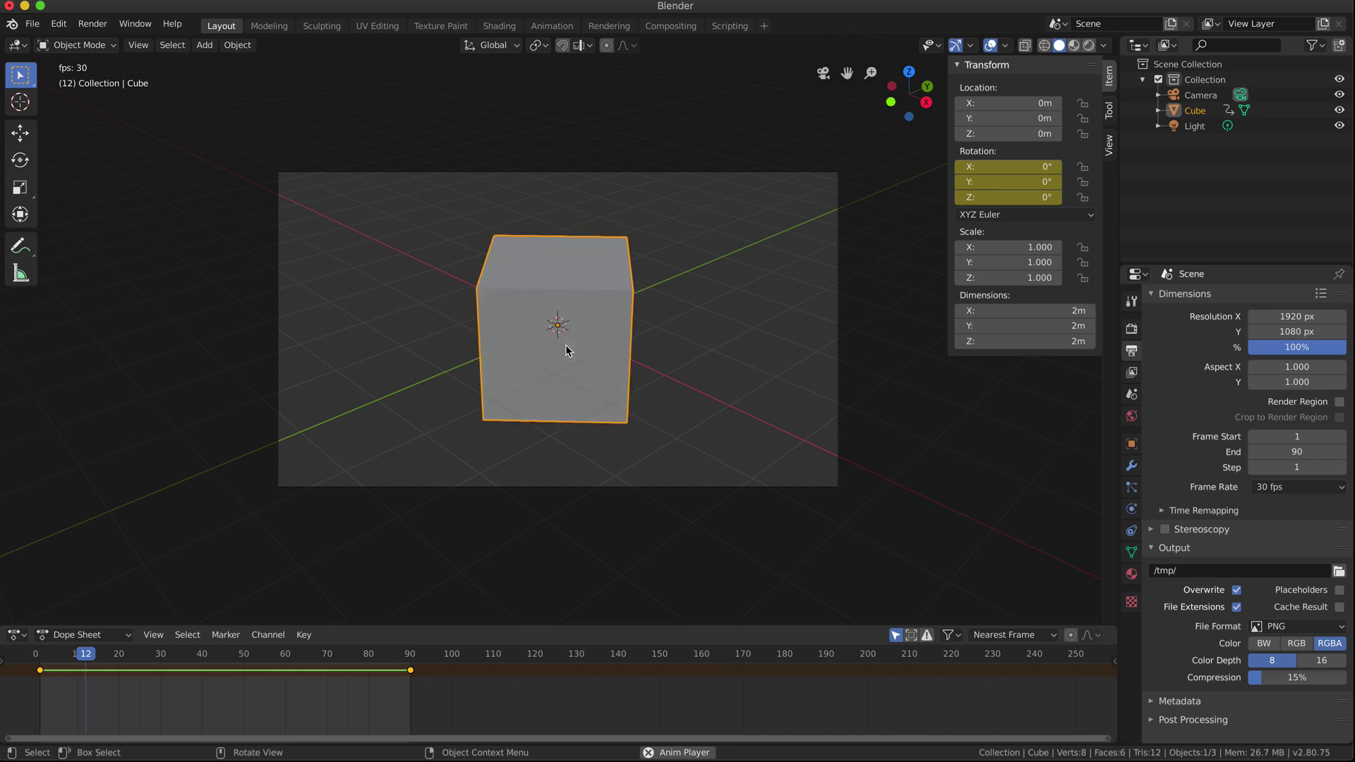
key("space")
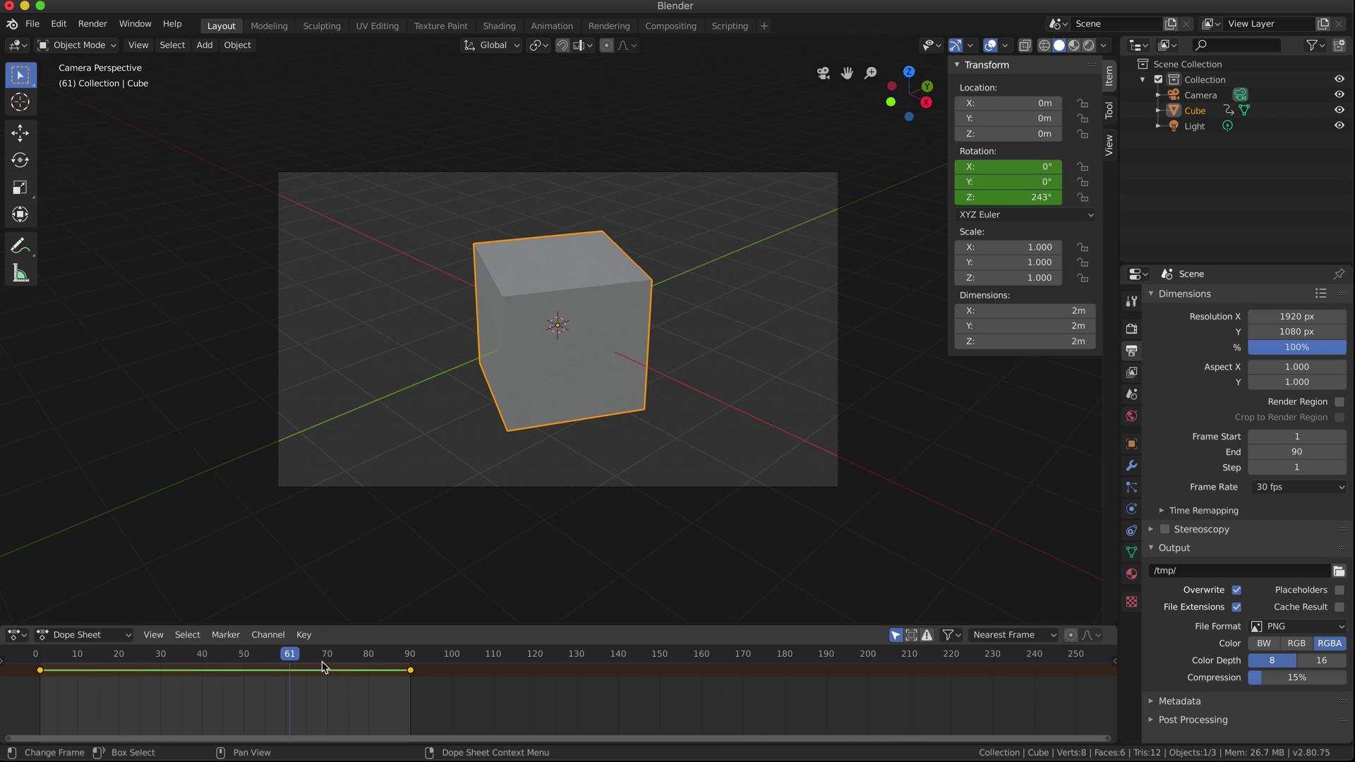
left_click_drag(281, 660, 374, 672)
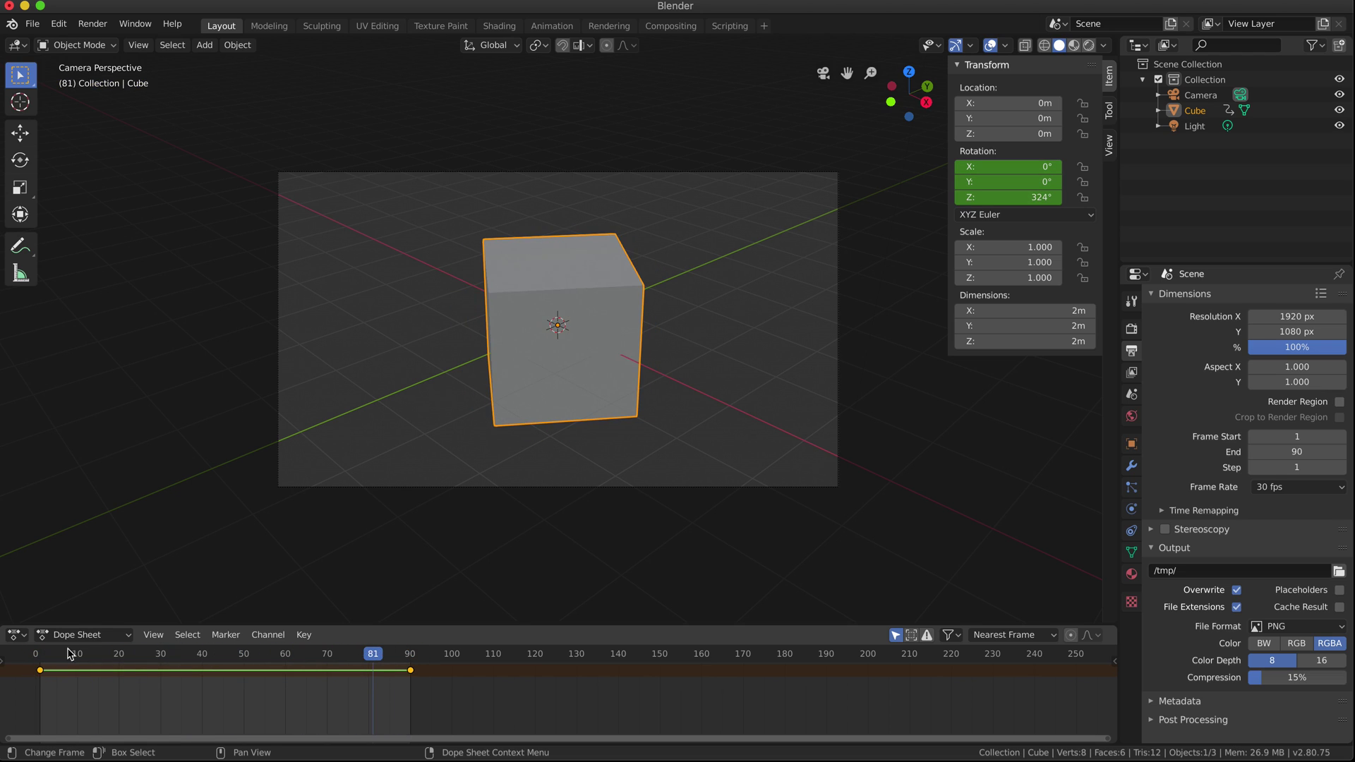
Change the Dope Sheet back to a Timeline and scrub to frames 78–79.
left_click(17, 635)
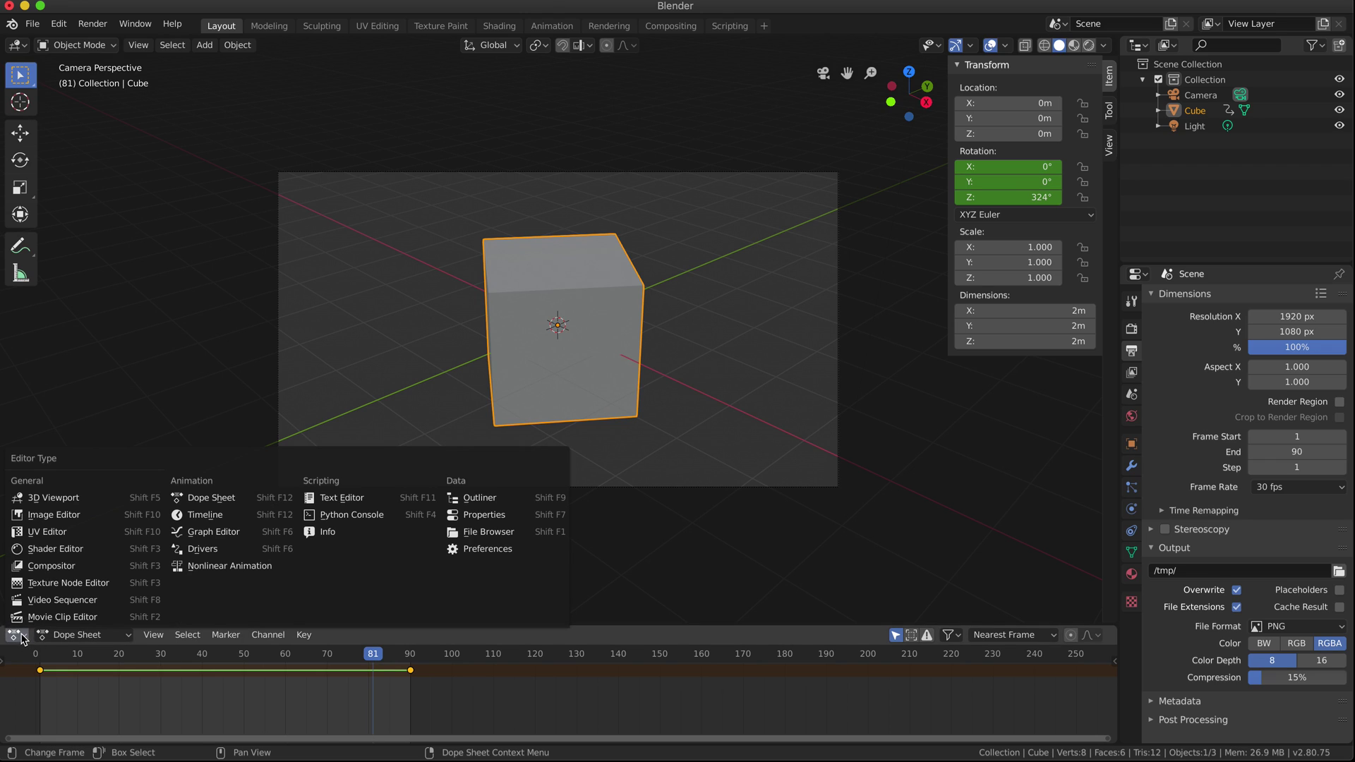
left_click(204, 516)
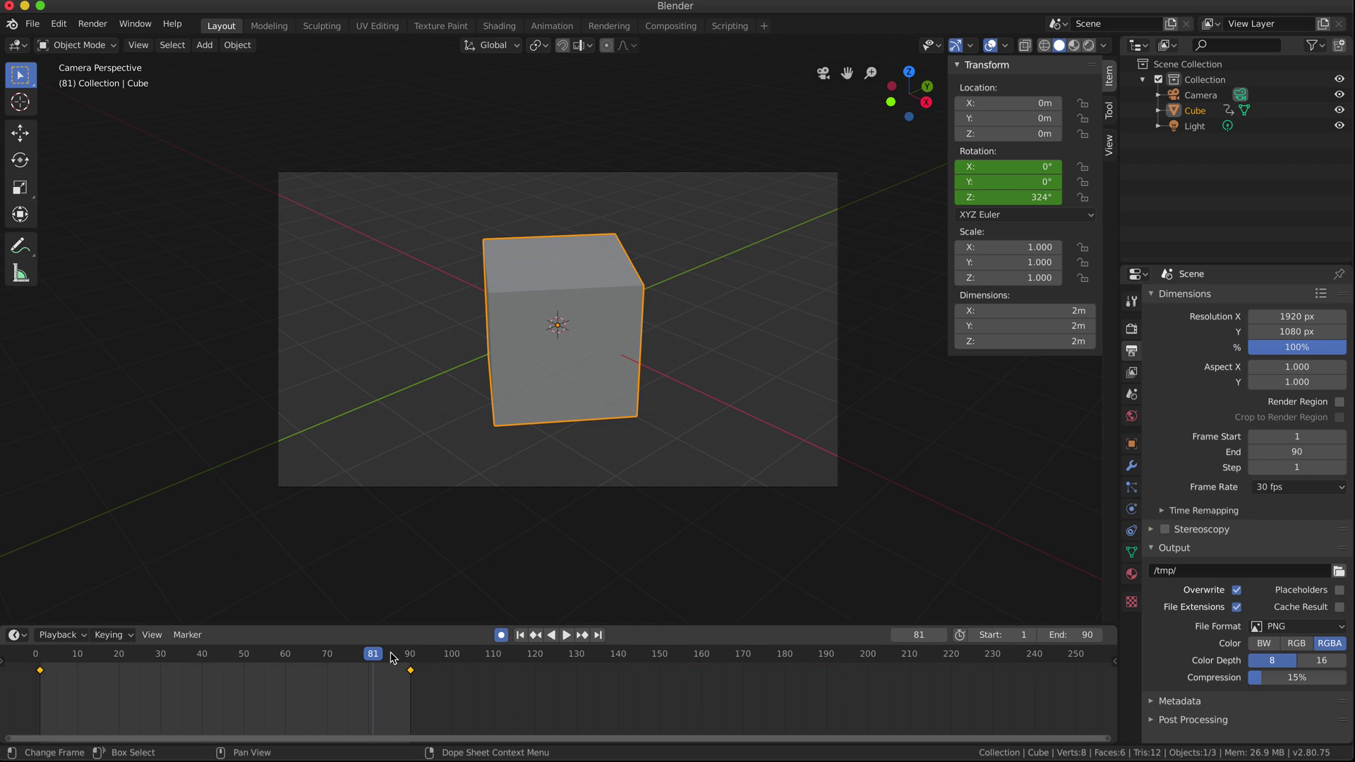
mouse_move(373, 658)
left_mouse_down()
mouse_move(348, 657)
mouse_move(360, 657)
left_mouse_up()
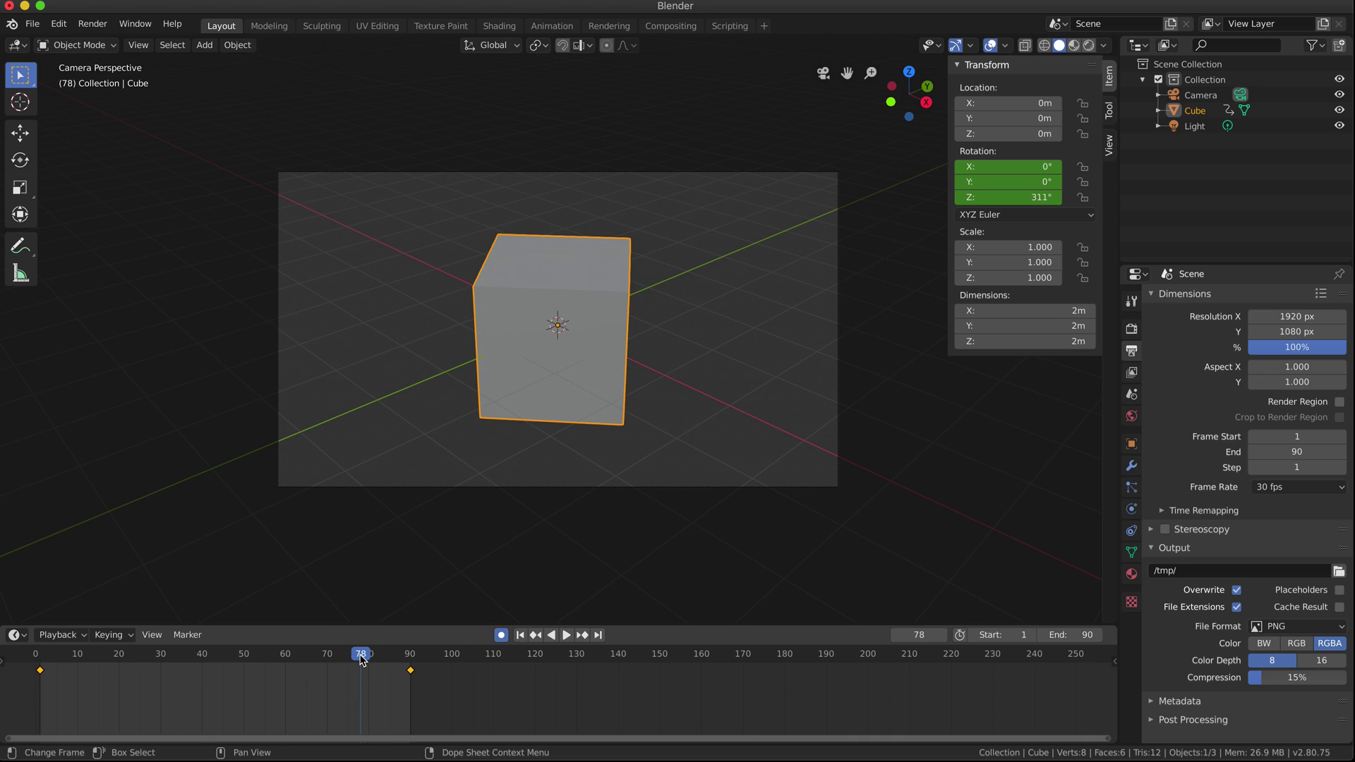
left_click(363, 658)
Step frame by frame through frames 80–84, then play from frame 84.
key("Right")
key("Right")
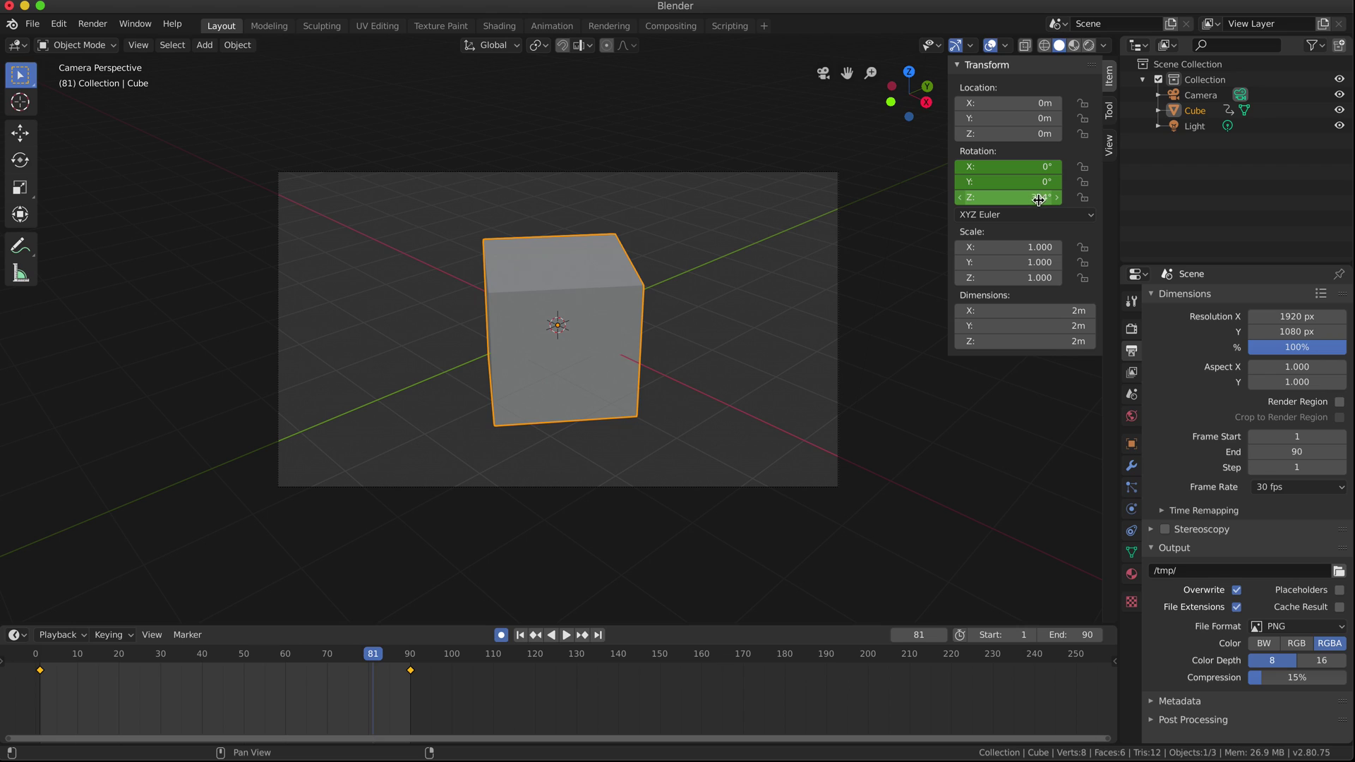
key("Left")
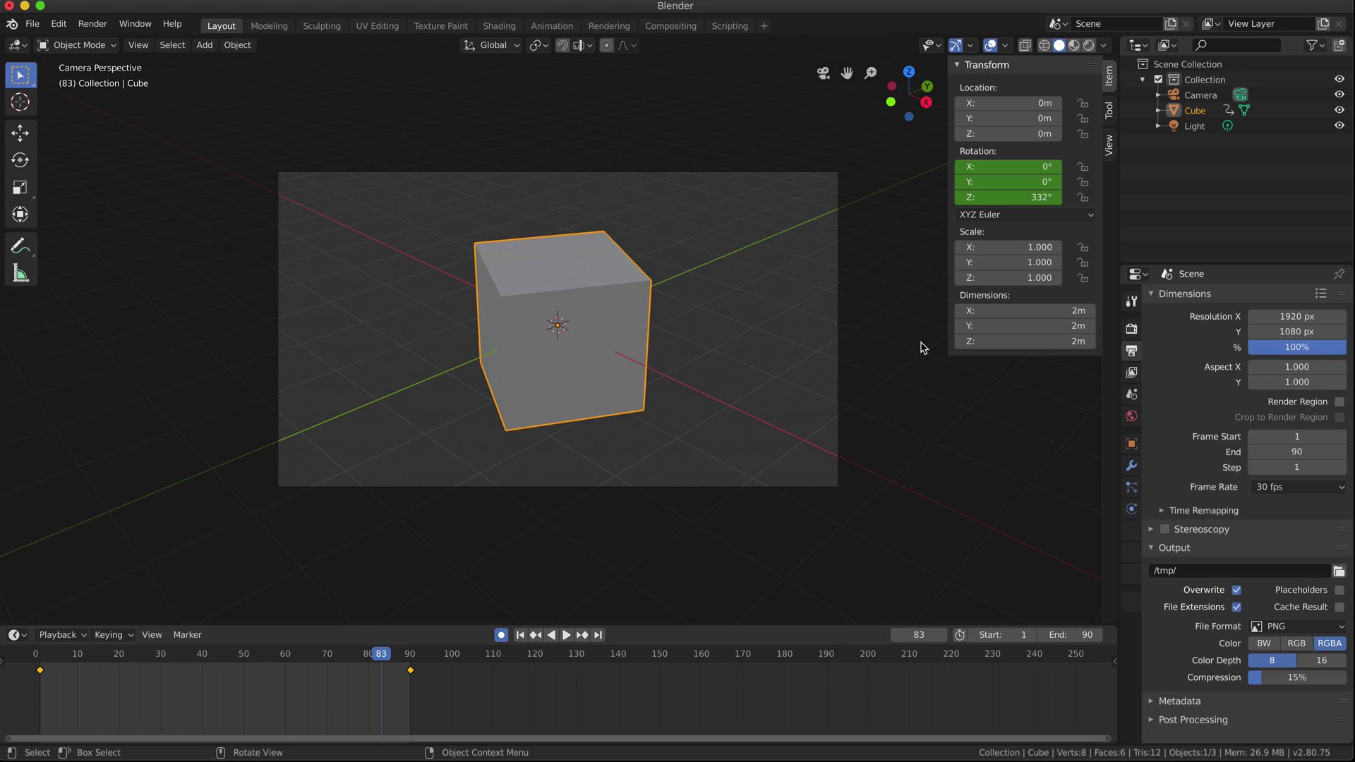
key("Right")
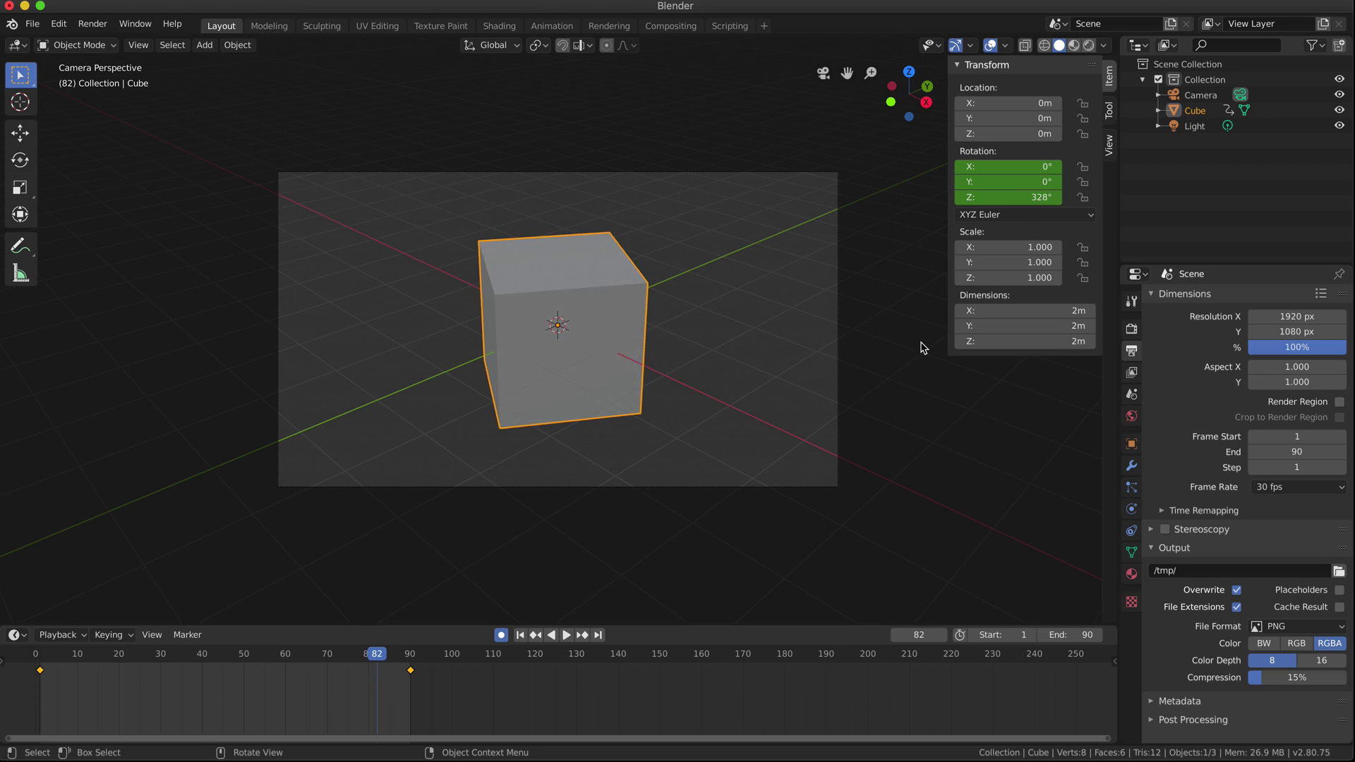
key("Right")
key("Right")
key("Right")
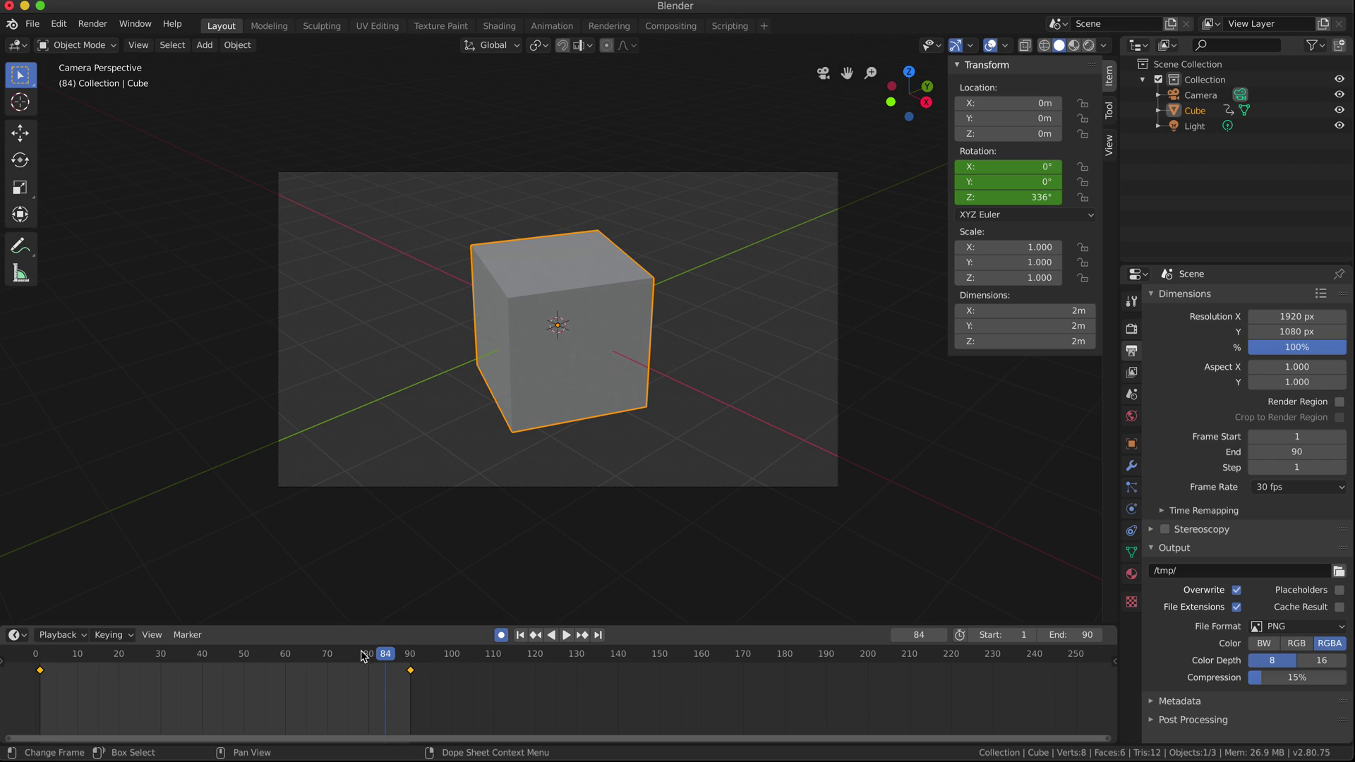
key("space")
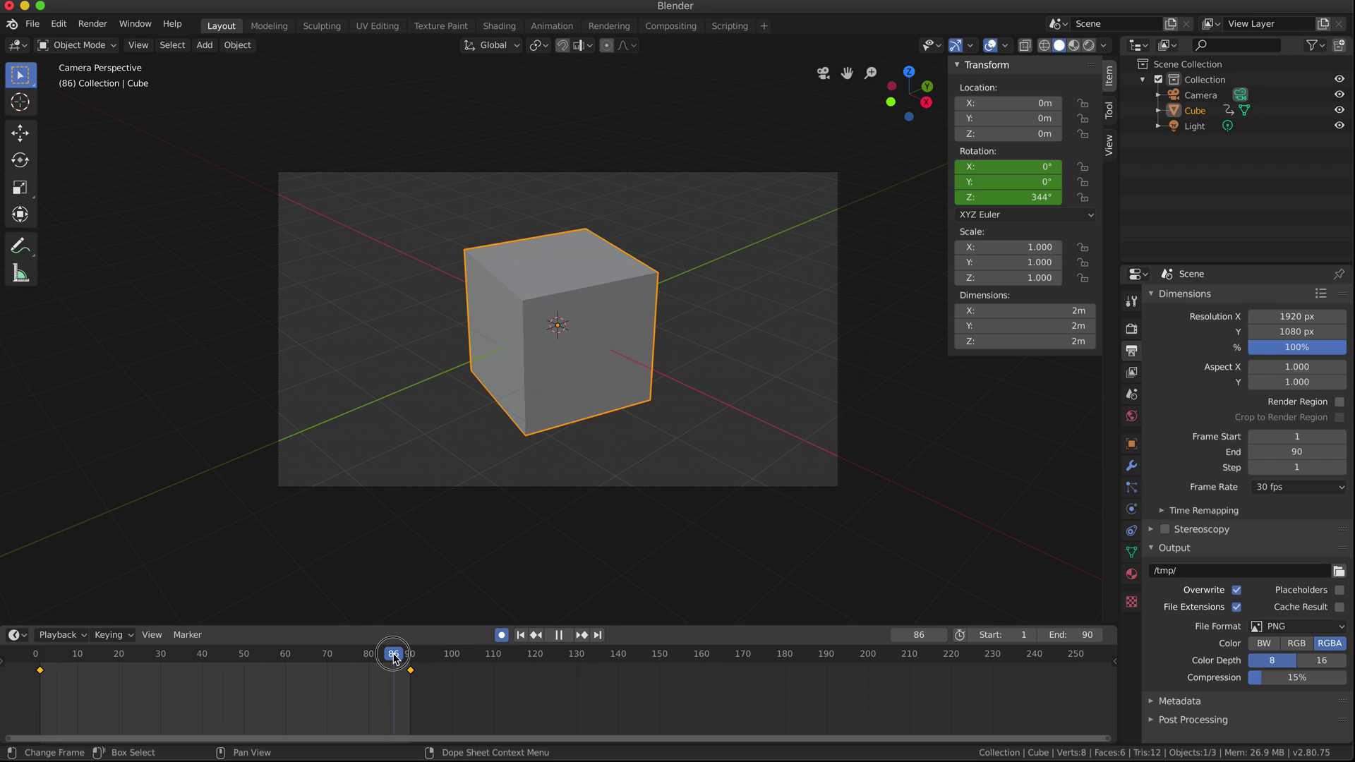
Stop playback, set the end frame to 89, and move the last keyframe to frame 89.
left_click(393, 658)
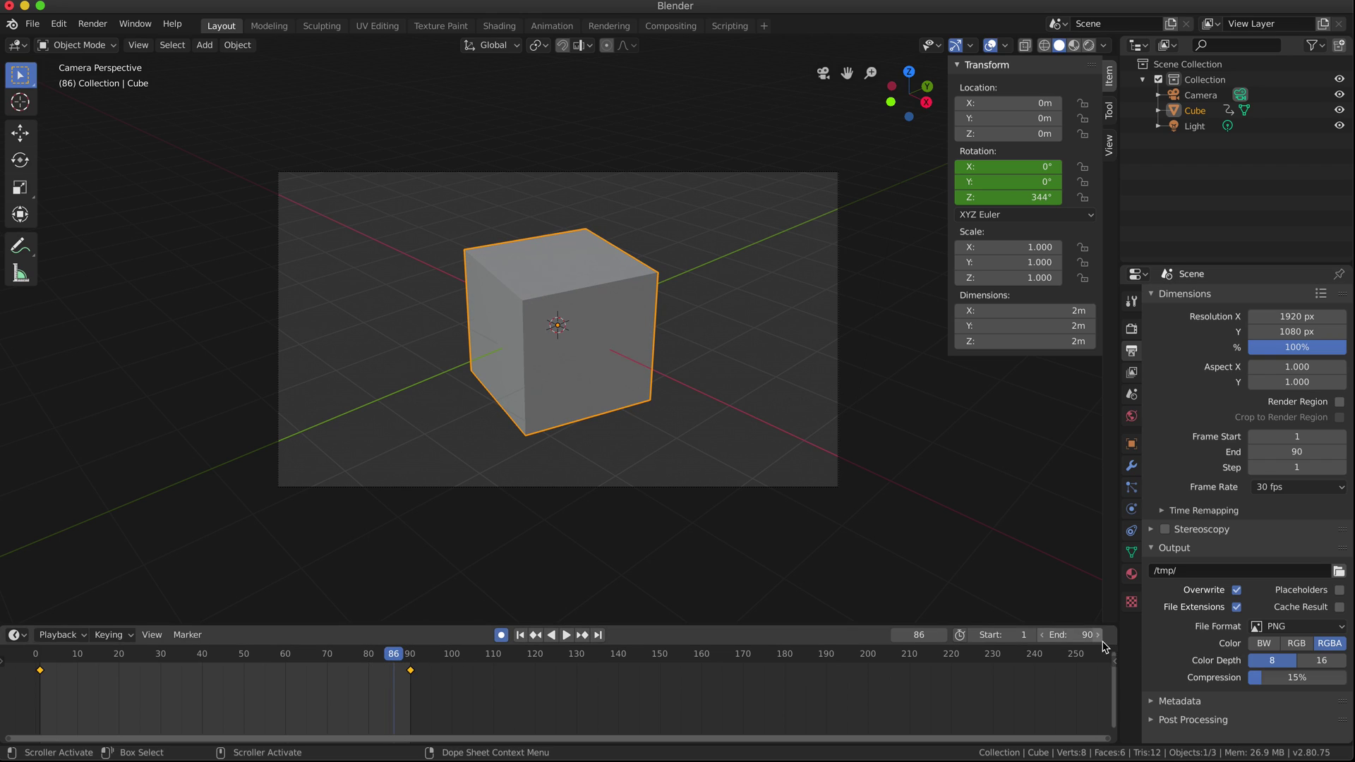
left_click(1080, 635)
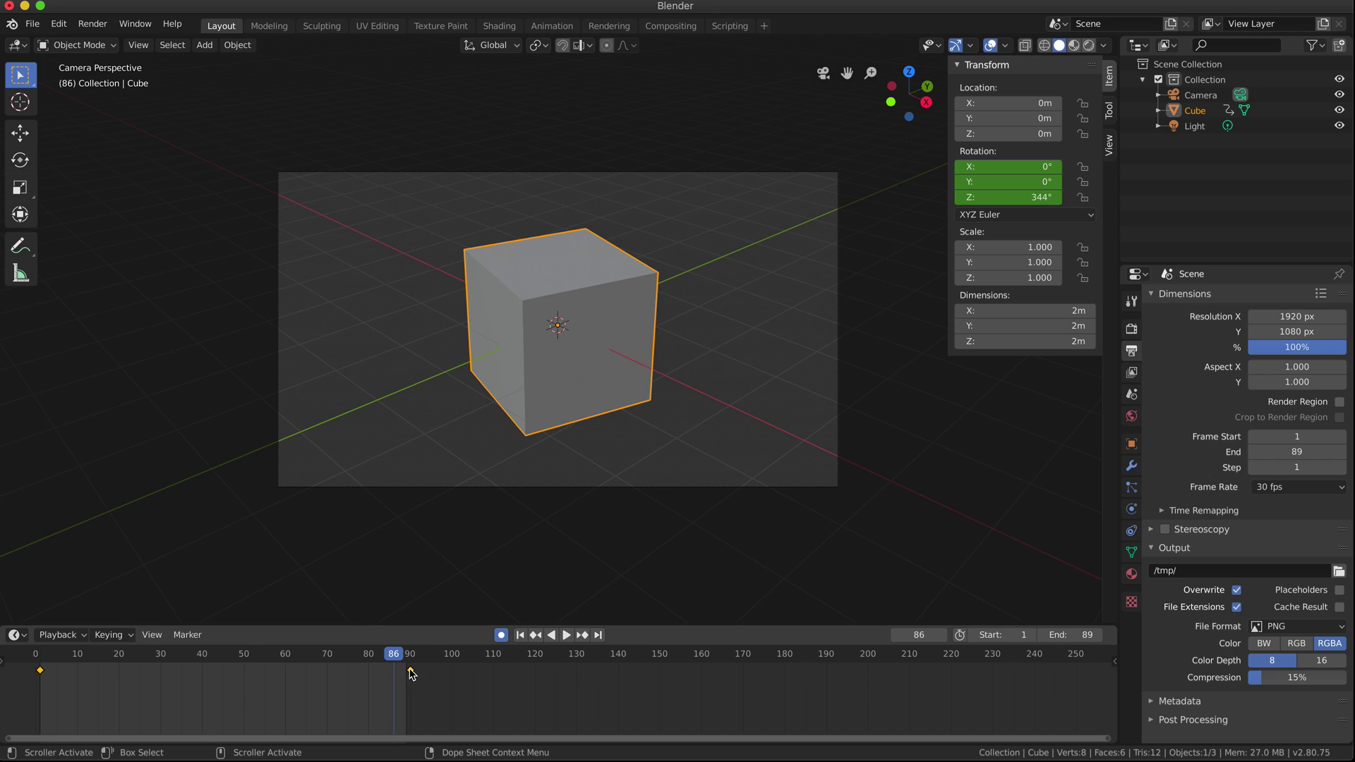
left_click_drag(410, 674, 407, 662)
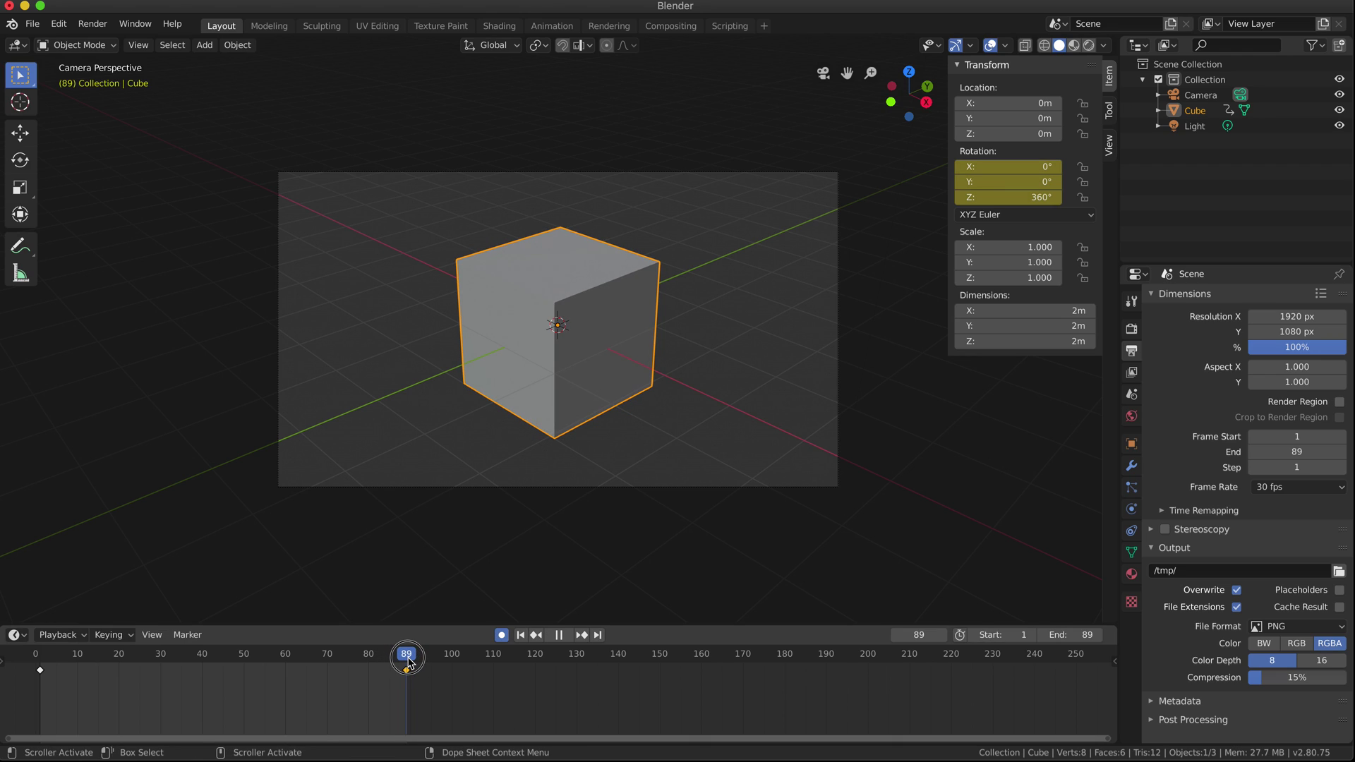
Set the cube's Rotation Z to 356° and scrub back to frame 76.
left_click(1038, 199)
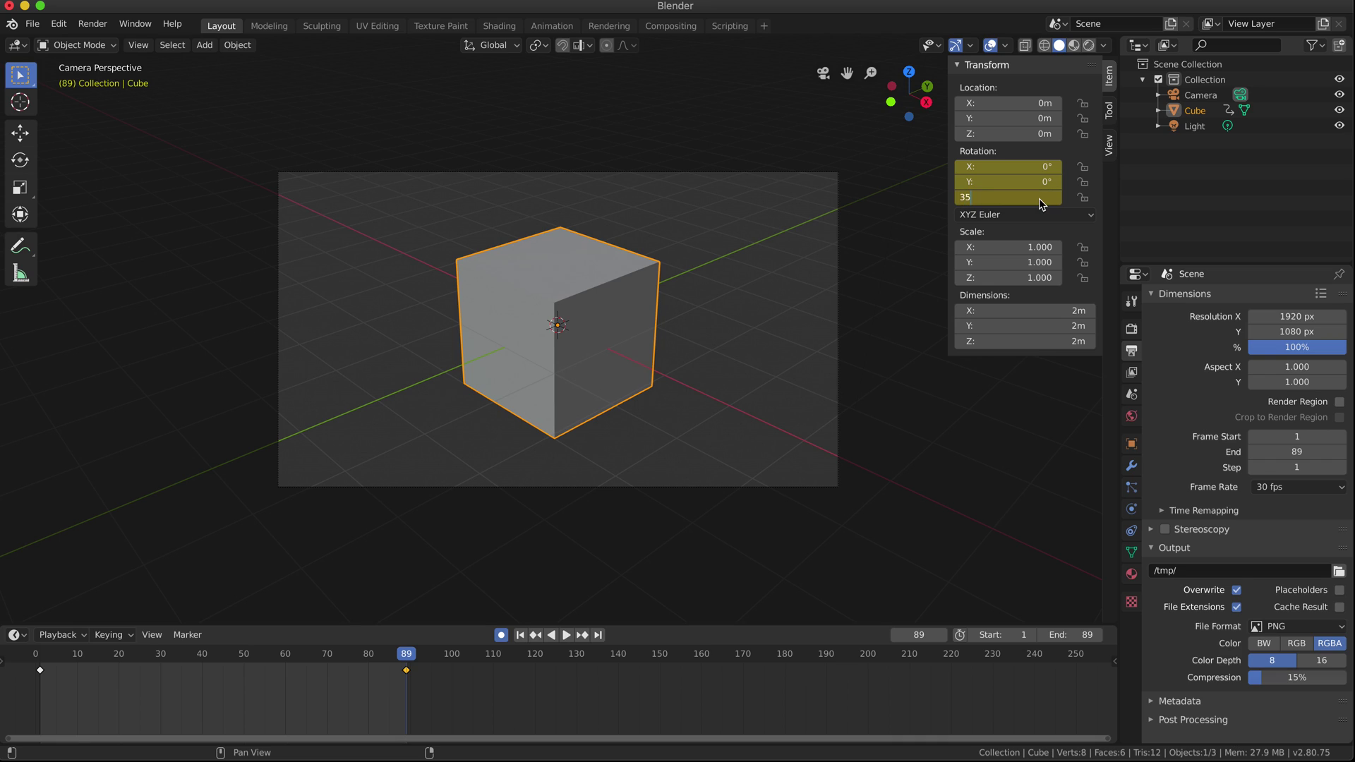
key("Return")
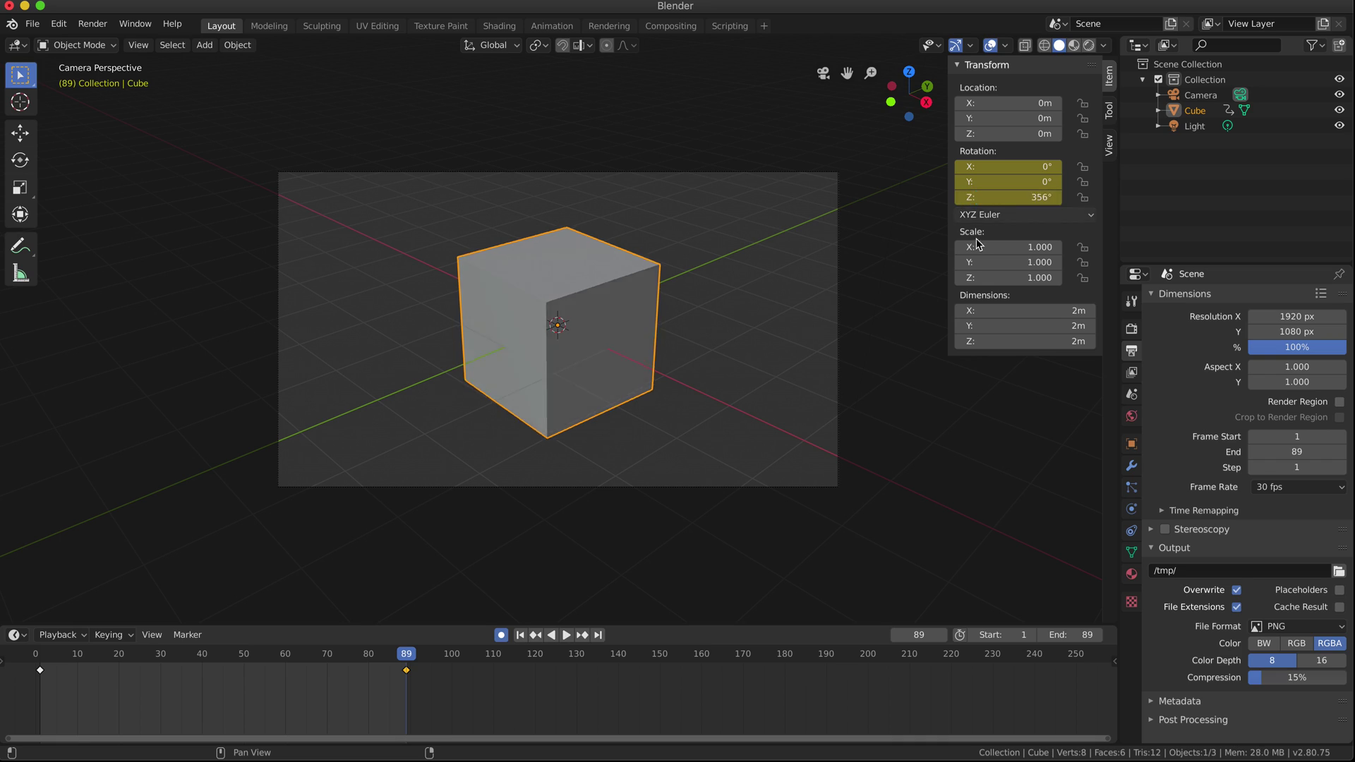
left_click_drag(406, 654, 354, 657)
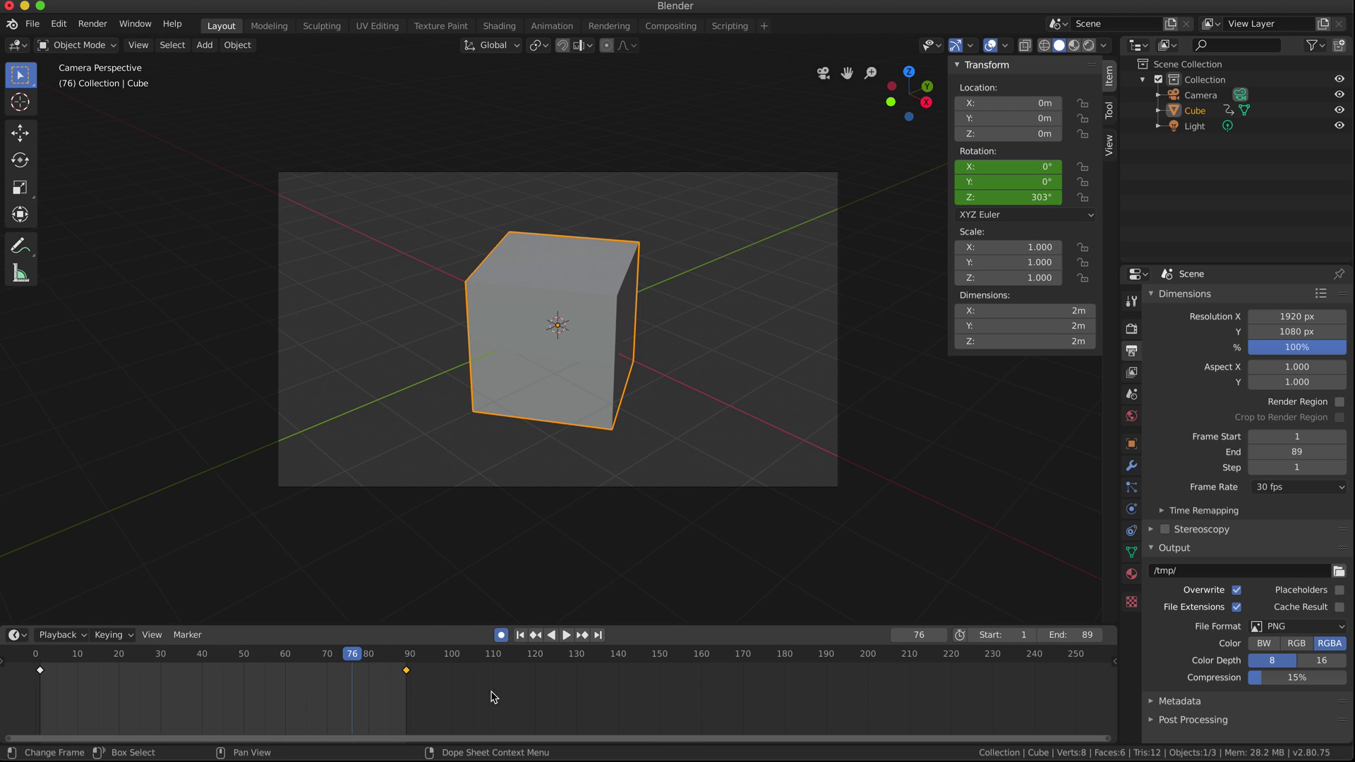
Play and stop the 1–89 loop, then scrub the playhead around the final frames.
key("space")
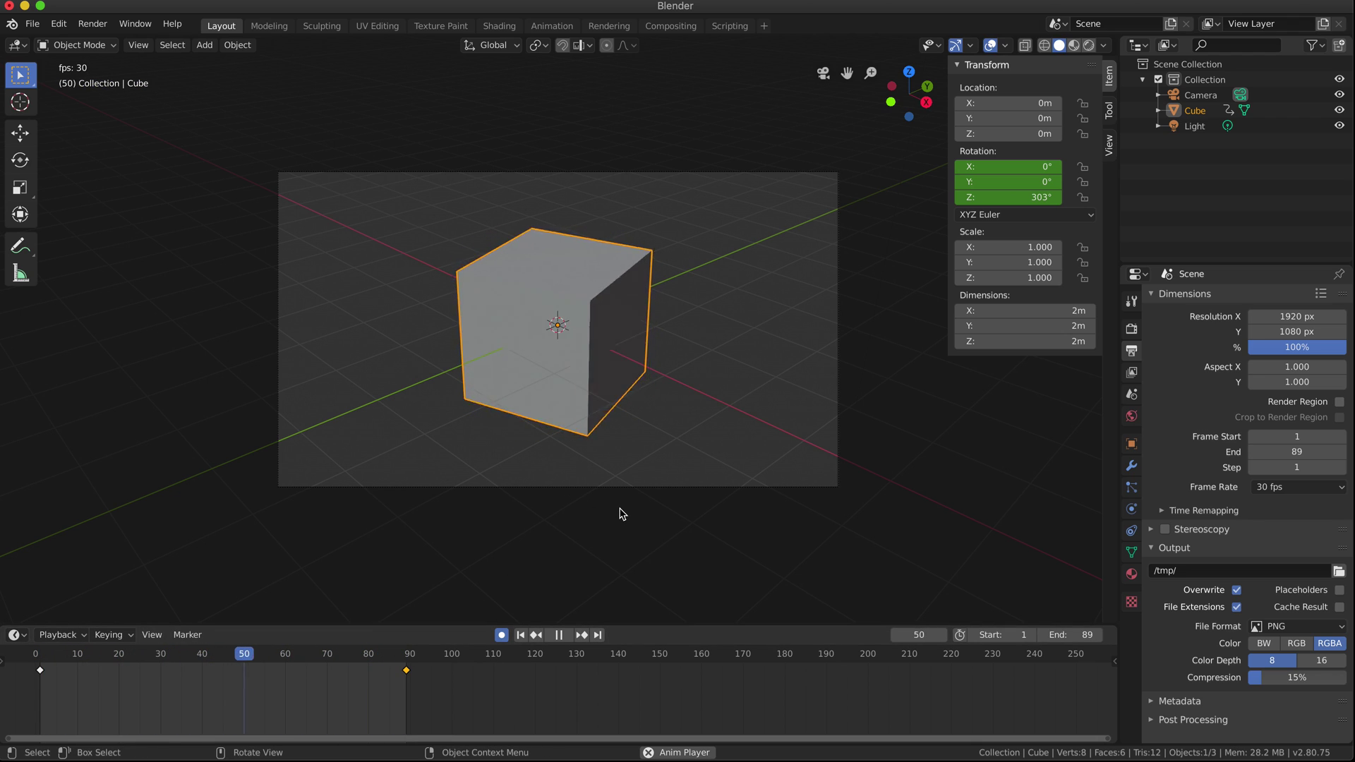
key("space")
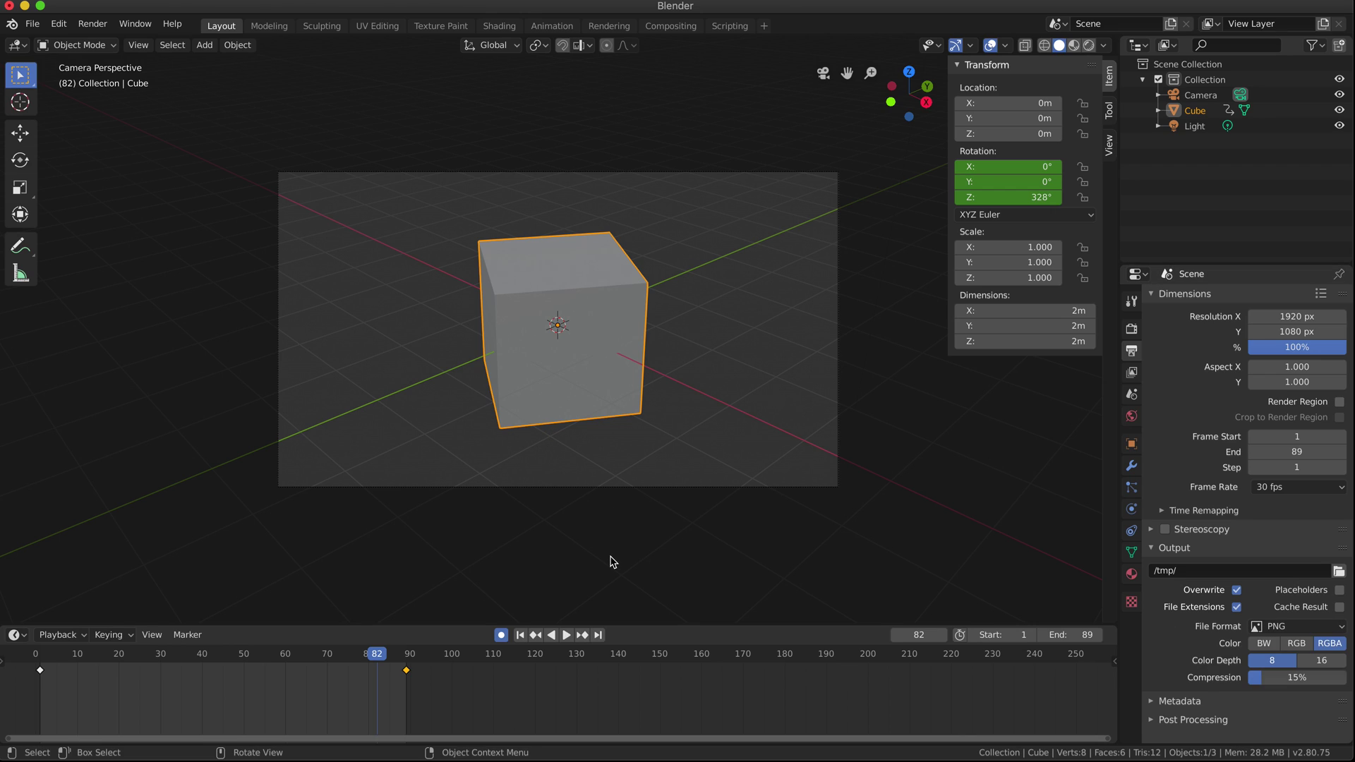
mouse_move(387, 664)
left_mouse_down()
mouse_move(293, 660)
mouse_move(407, 660)
left_mouse_up()
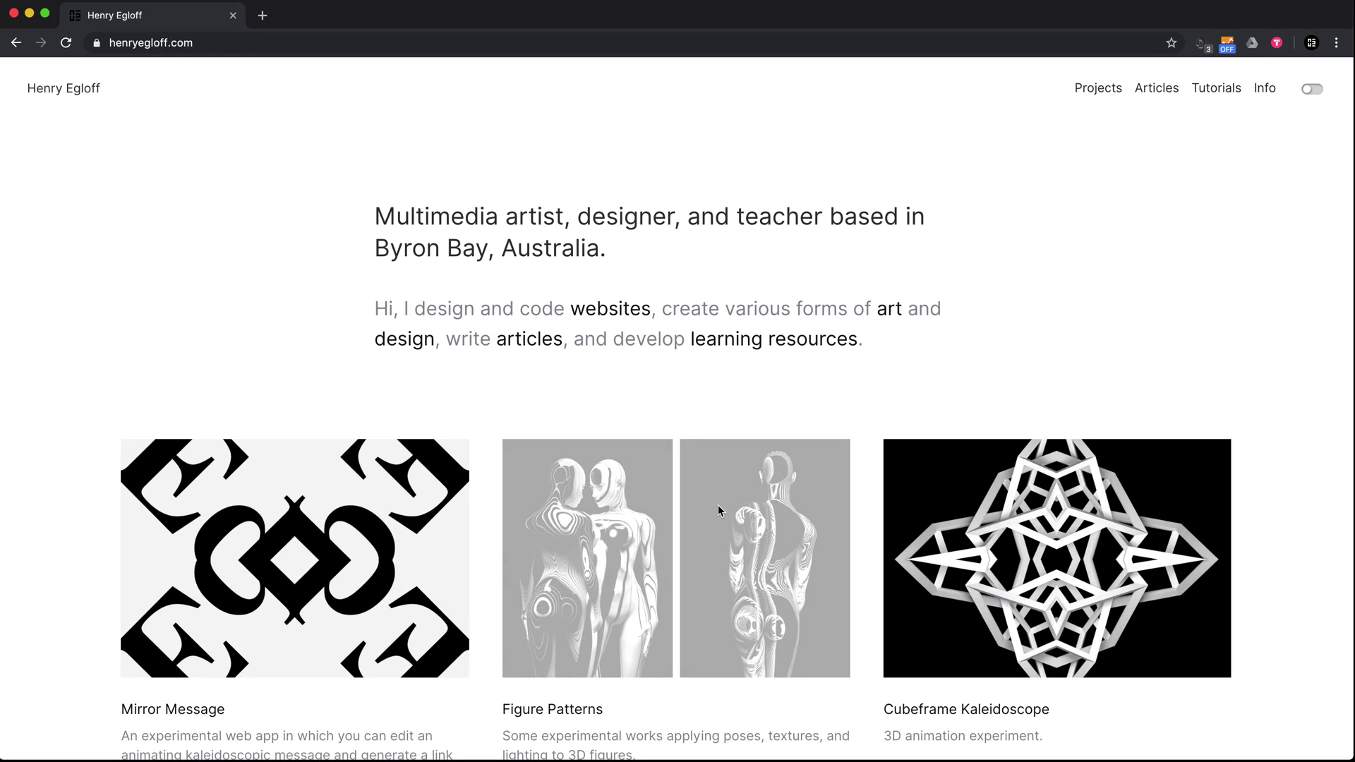
Scroll the portfolio project grid up and down to reach the 3D Experimental and Cyberotika rows.
scroll(718, 505, "down", 5)
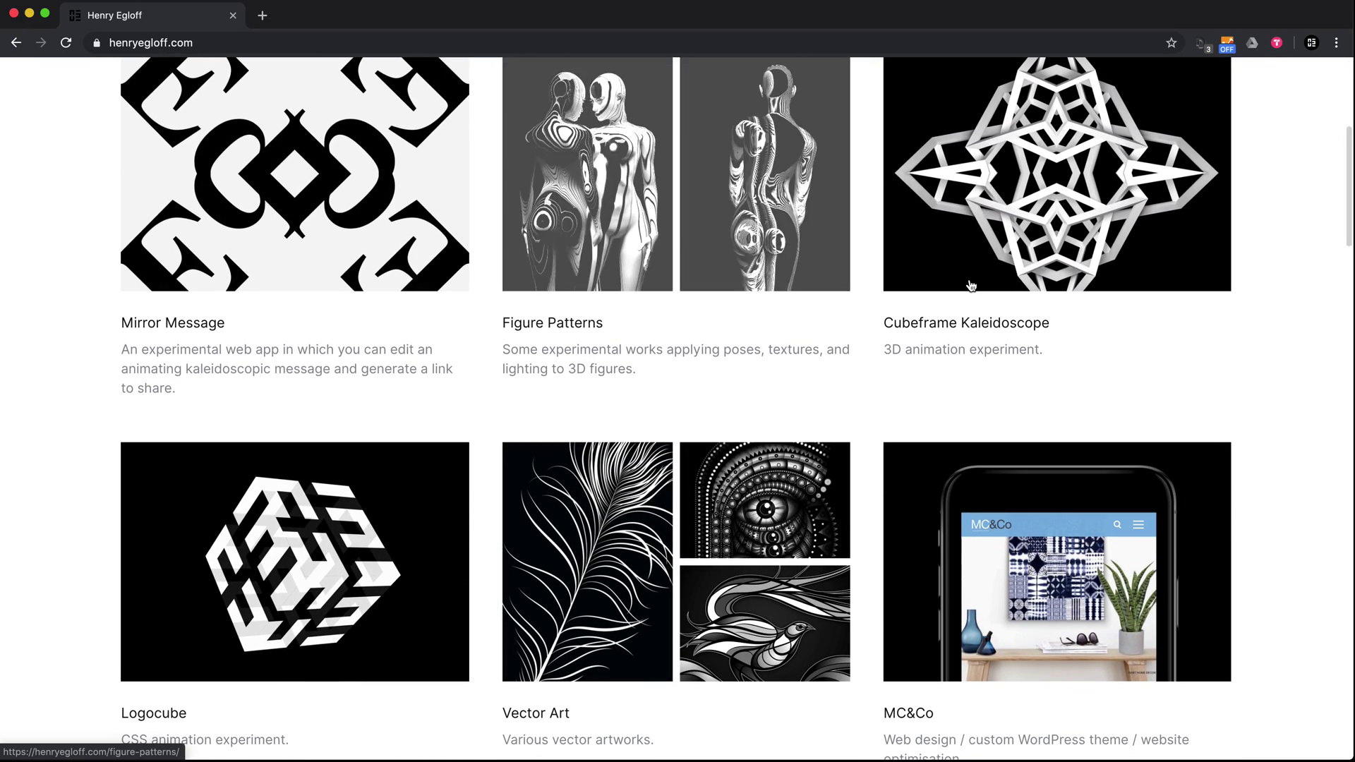
scroll(1019, 400, "up", 5)
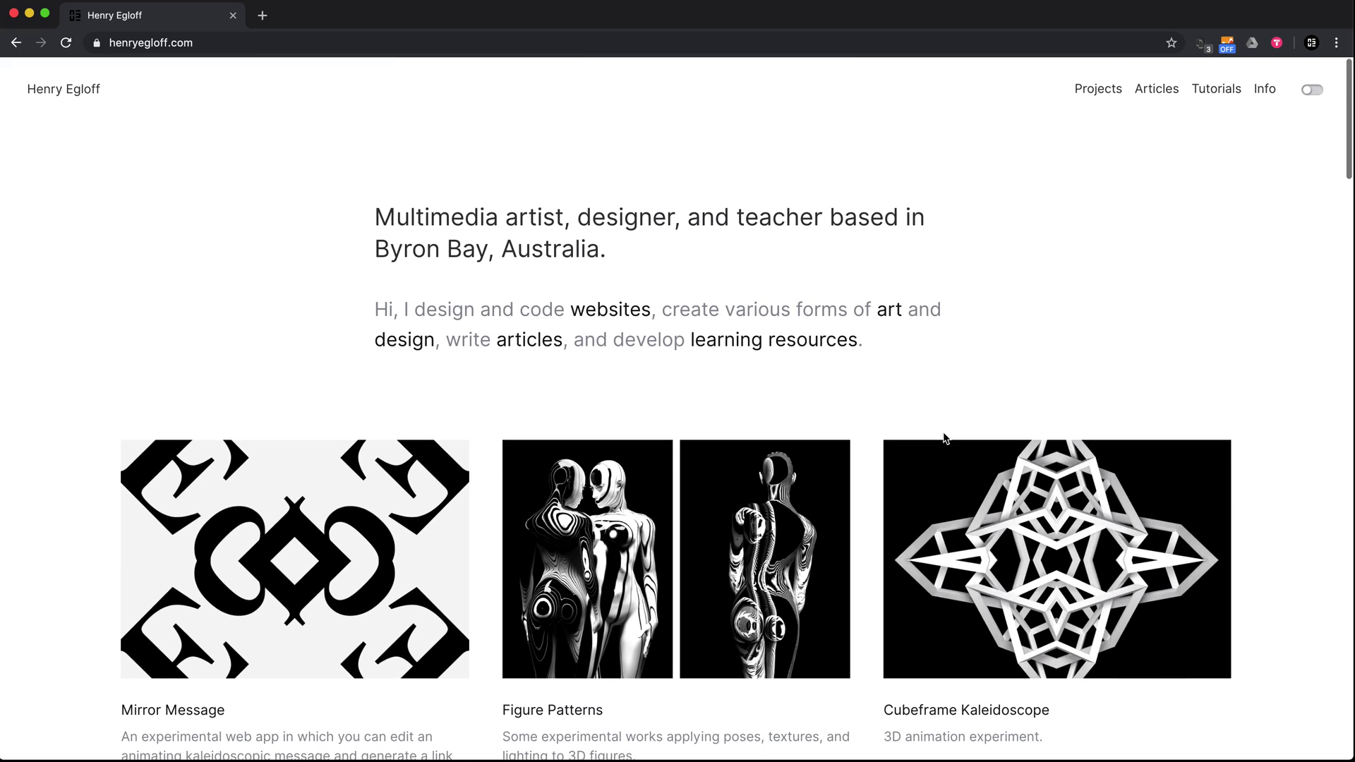
scroll(945, 437, "down", 3)
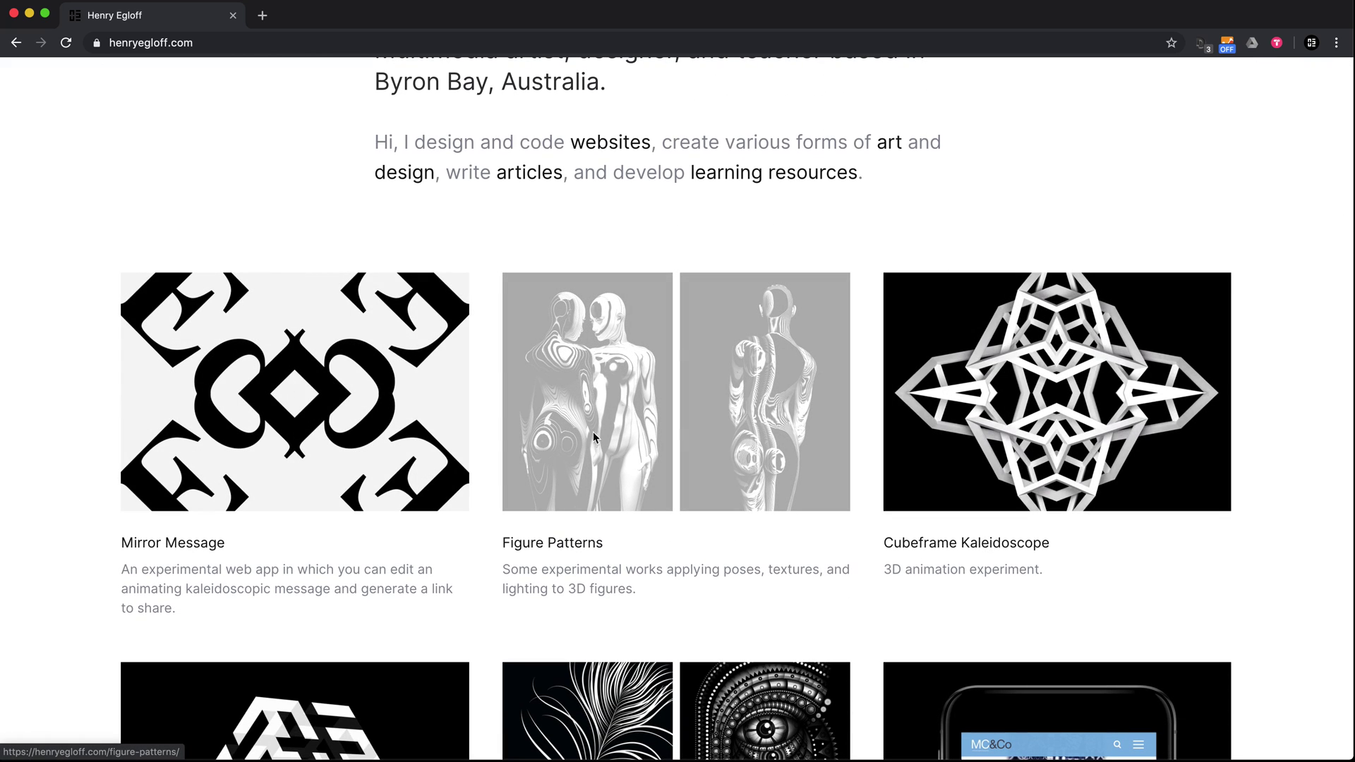
scroll(605, 444, "up", 3)
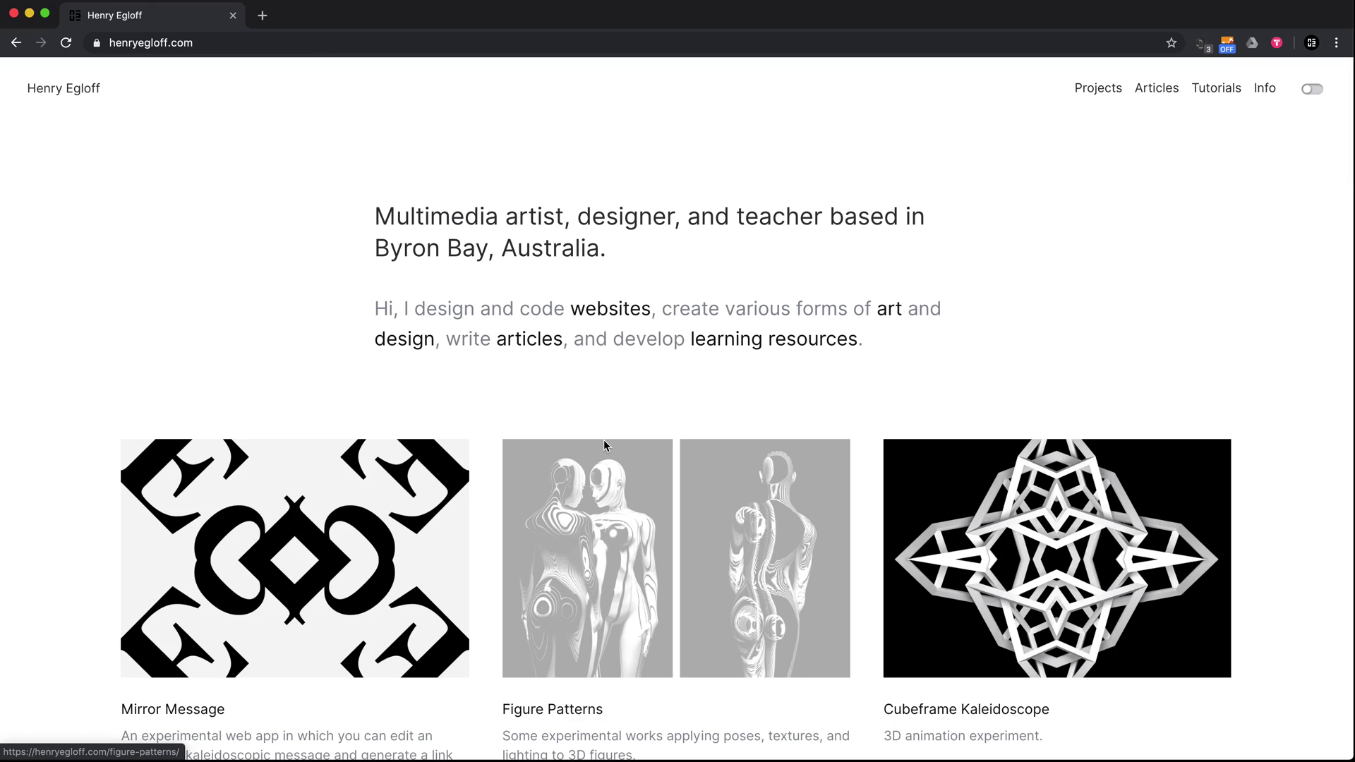
scroll(604, 444, "down", 20)
scroll(604, 445, "down", 2)
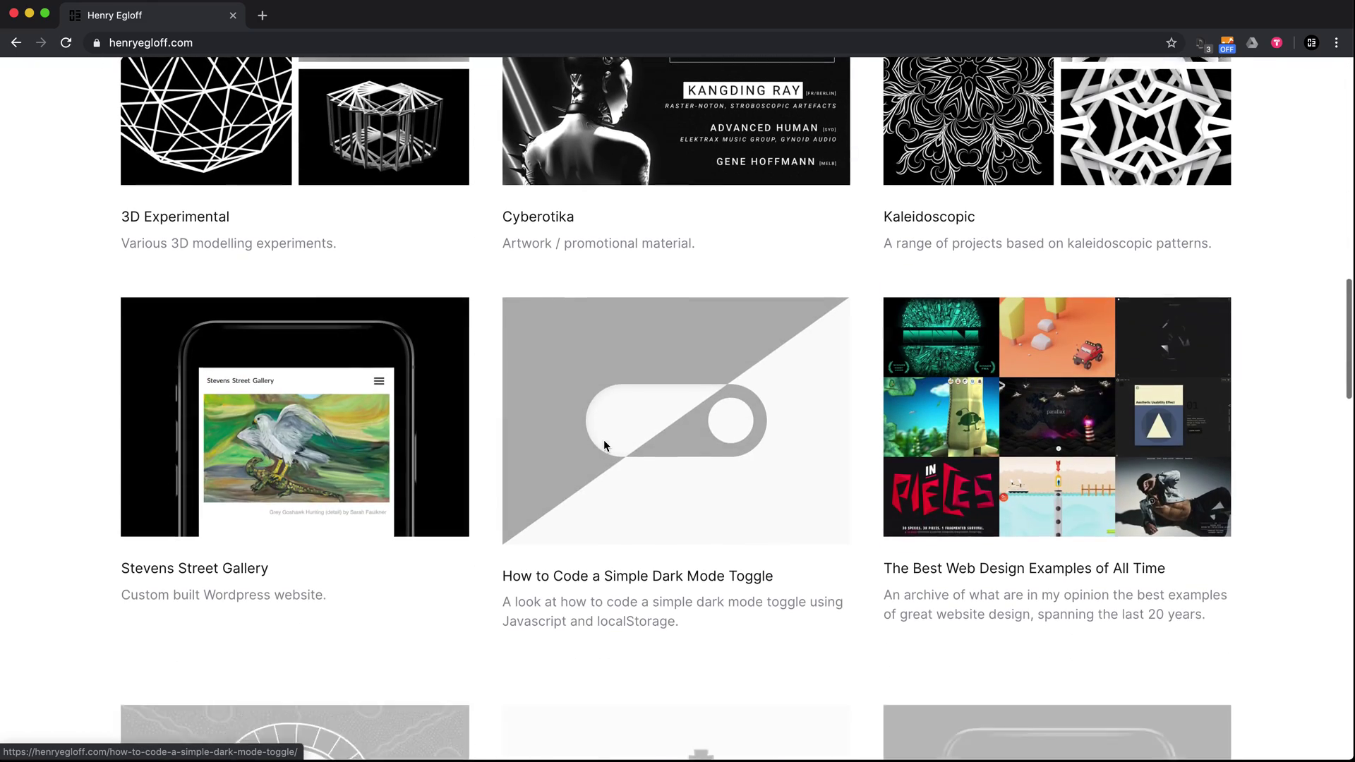